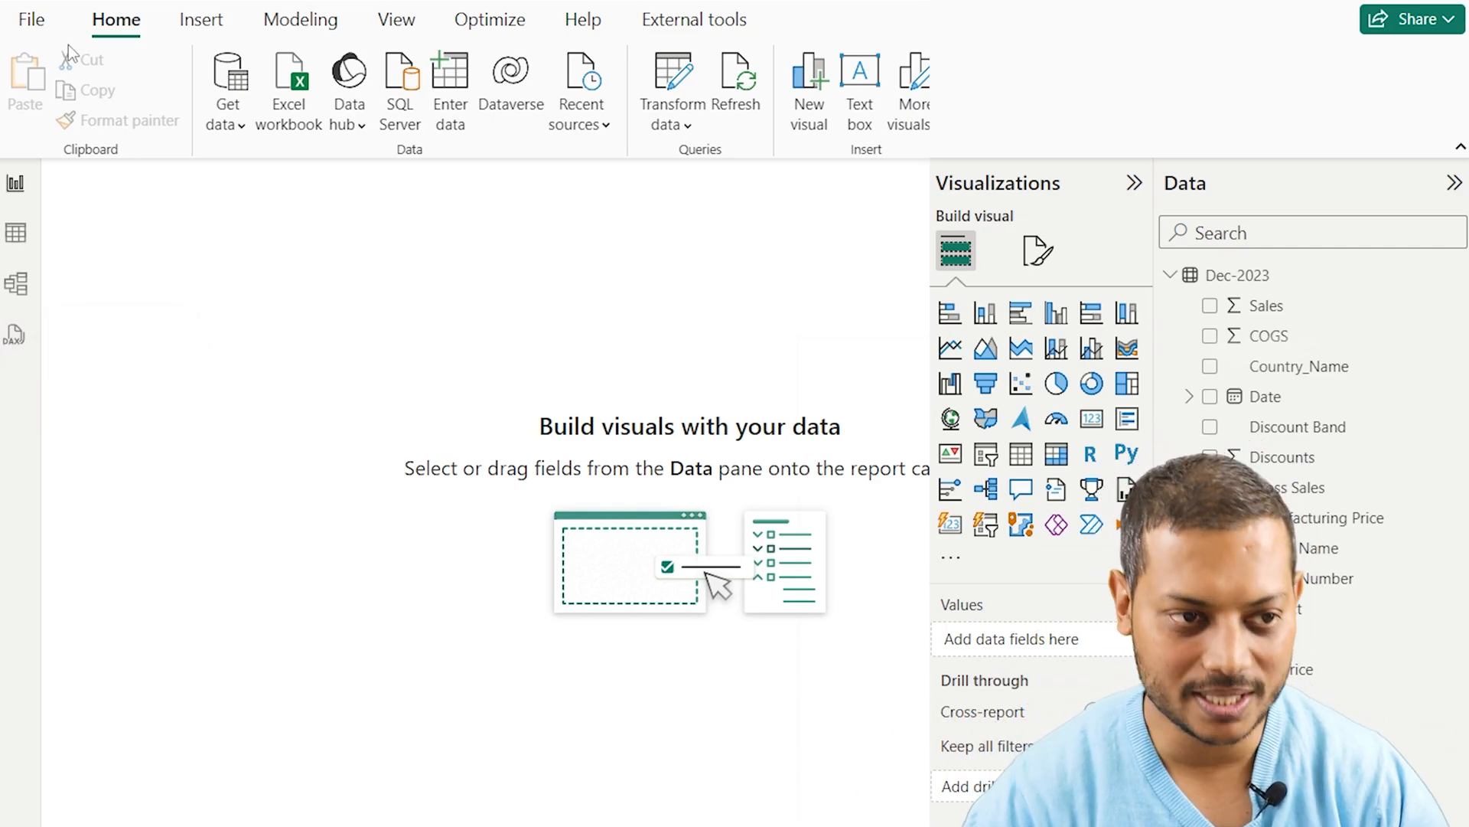
# Step: Check in the global options that the DAX query view preview feature is enabled
pyautogui.click(31, 20)
pyautogui.click(77, 469)
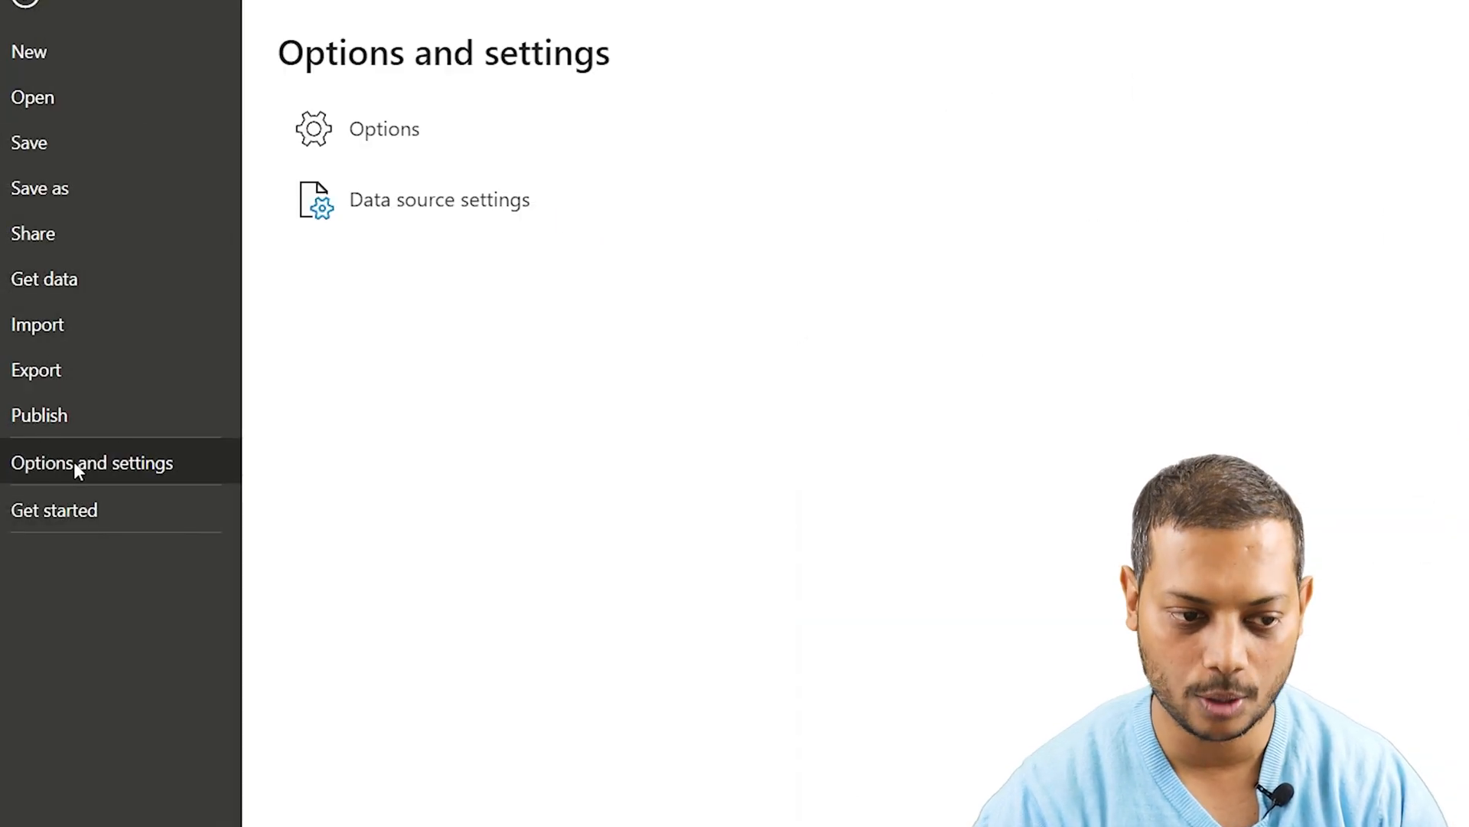
pyautogui.click(416, 145)
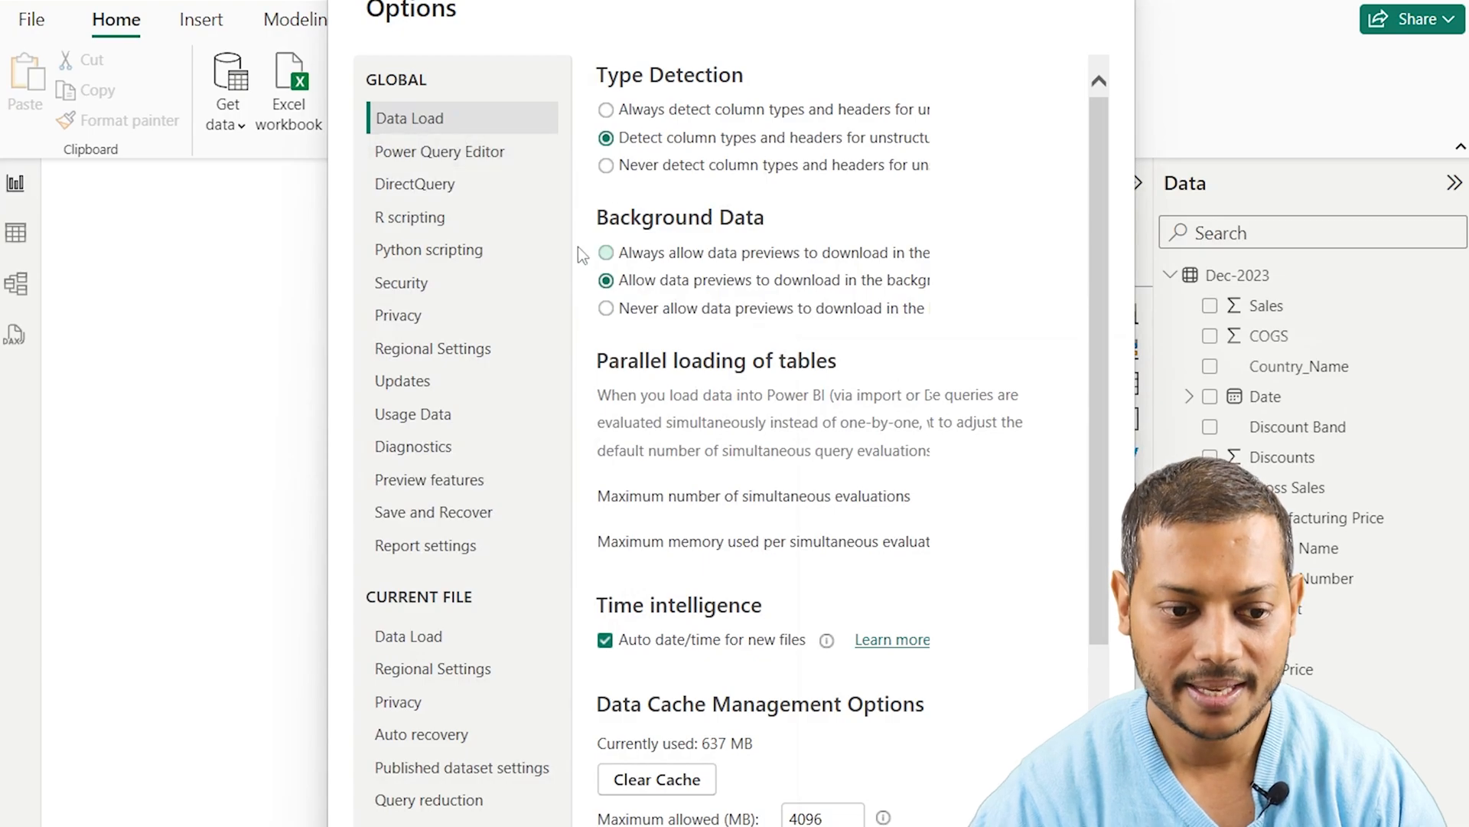
pyautogui.click(429, 484)
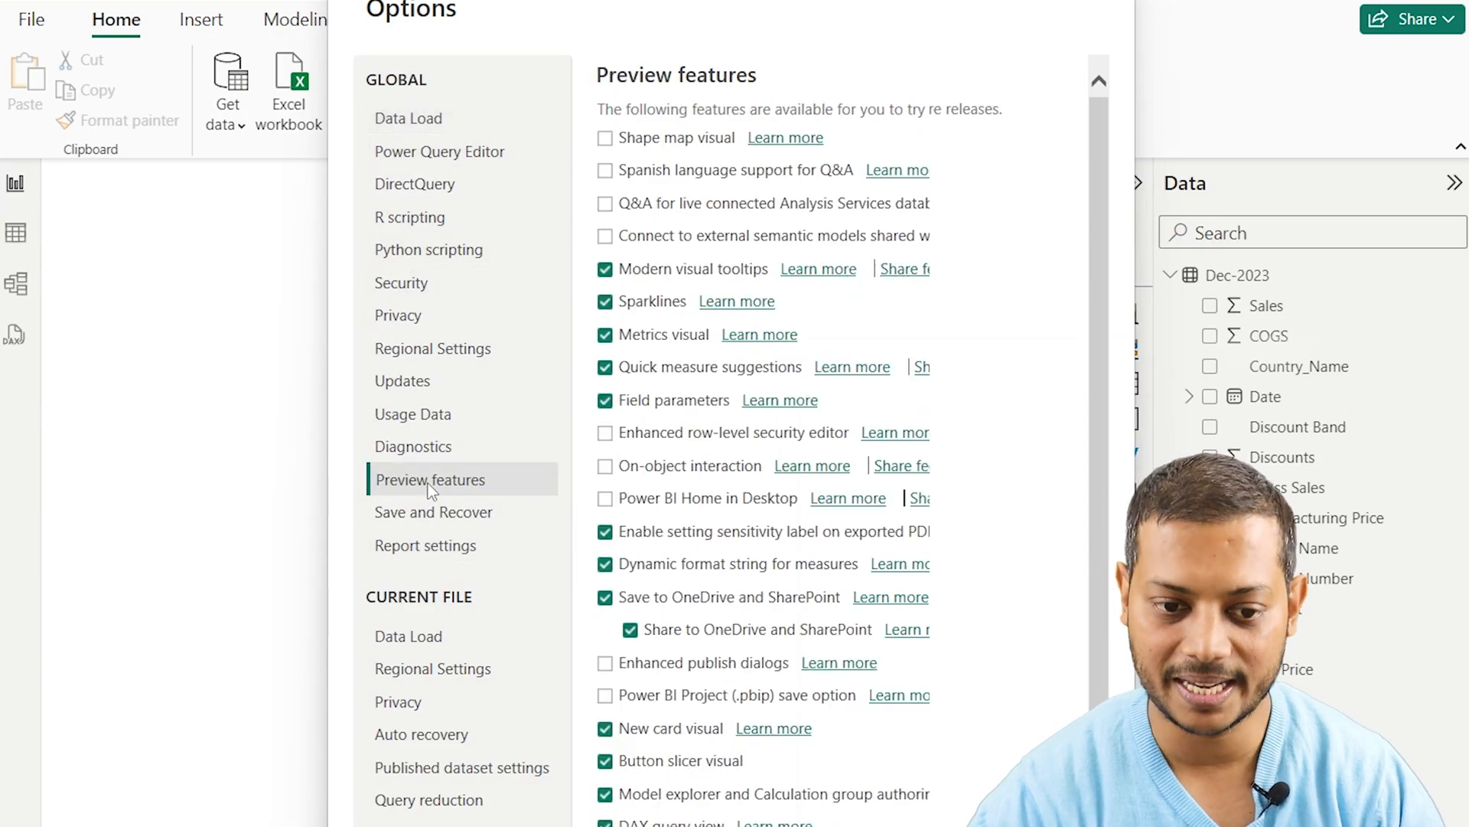
pyautogui.scroll(-1, 765, 444)
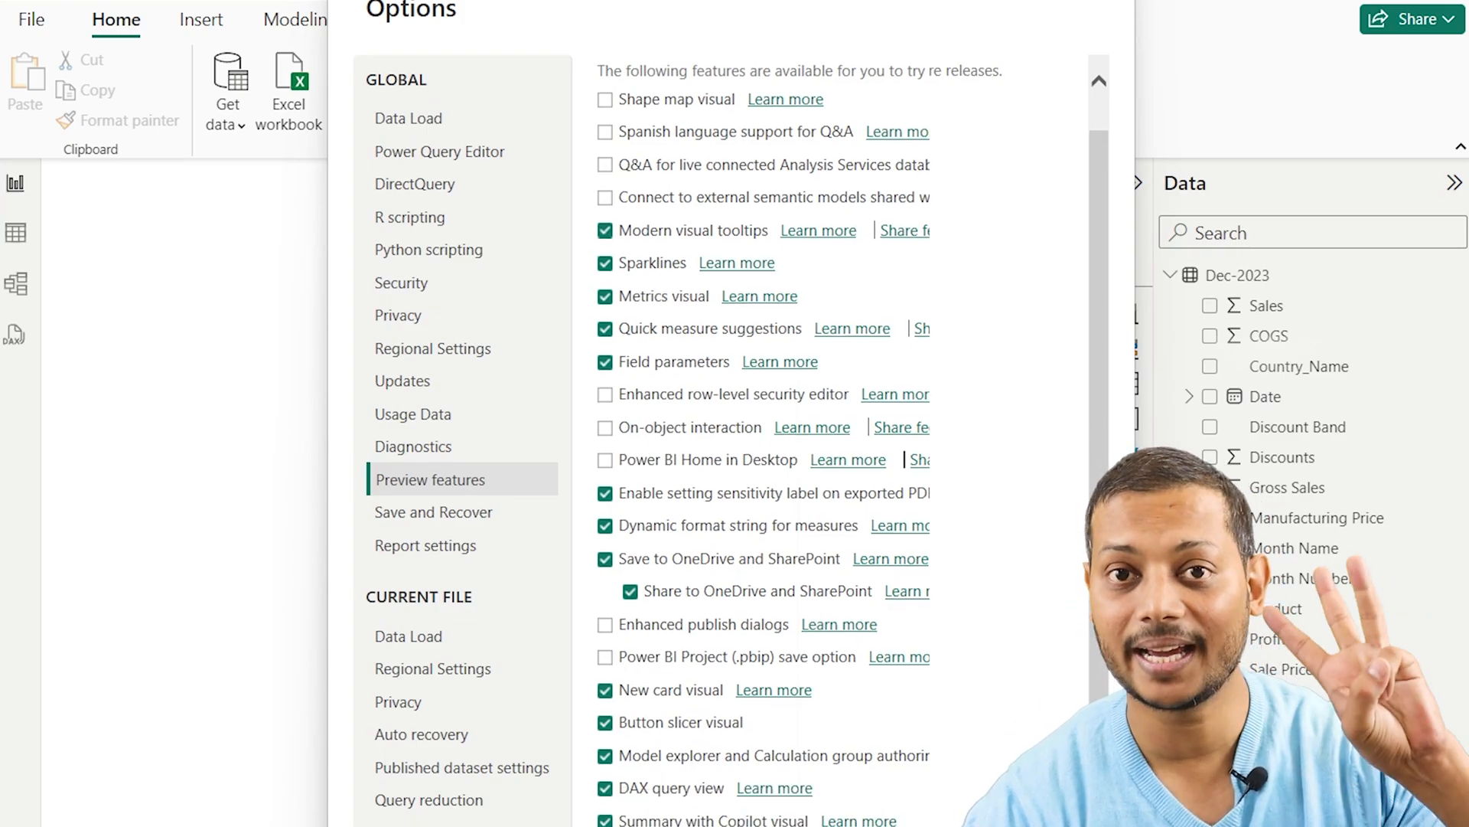
pyautogui.moveTo(584, 769); pyautogui.dragTo(892, 809)
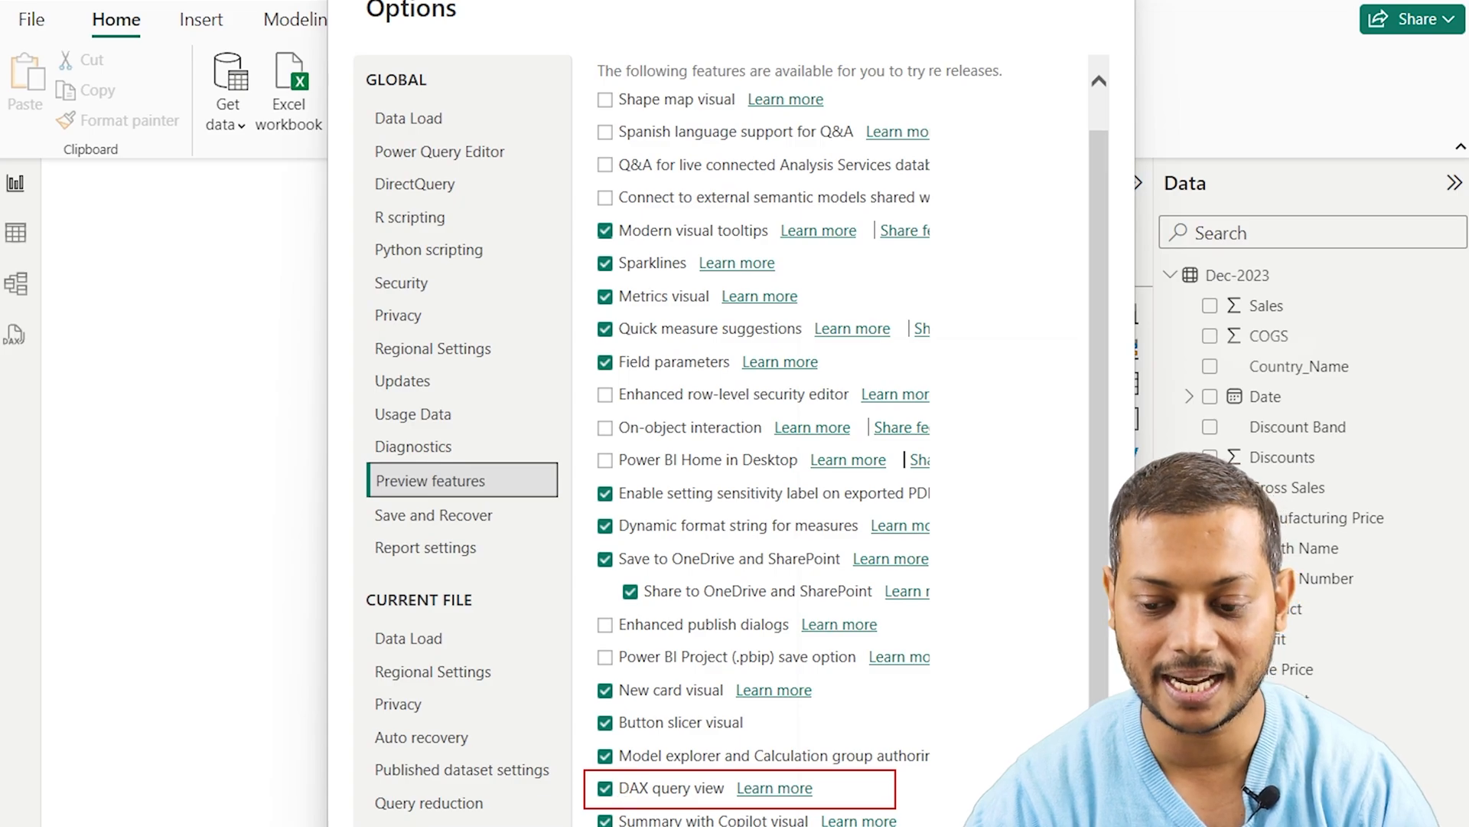
pyautogui.press('Escape')
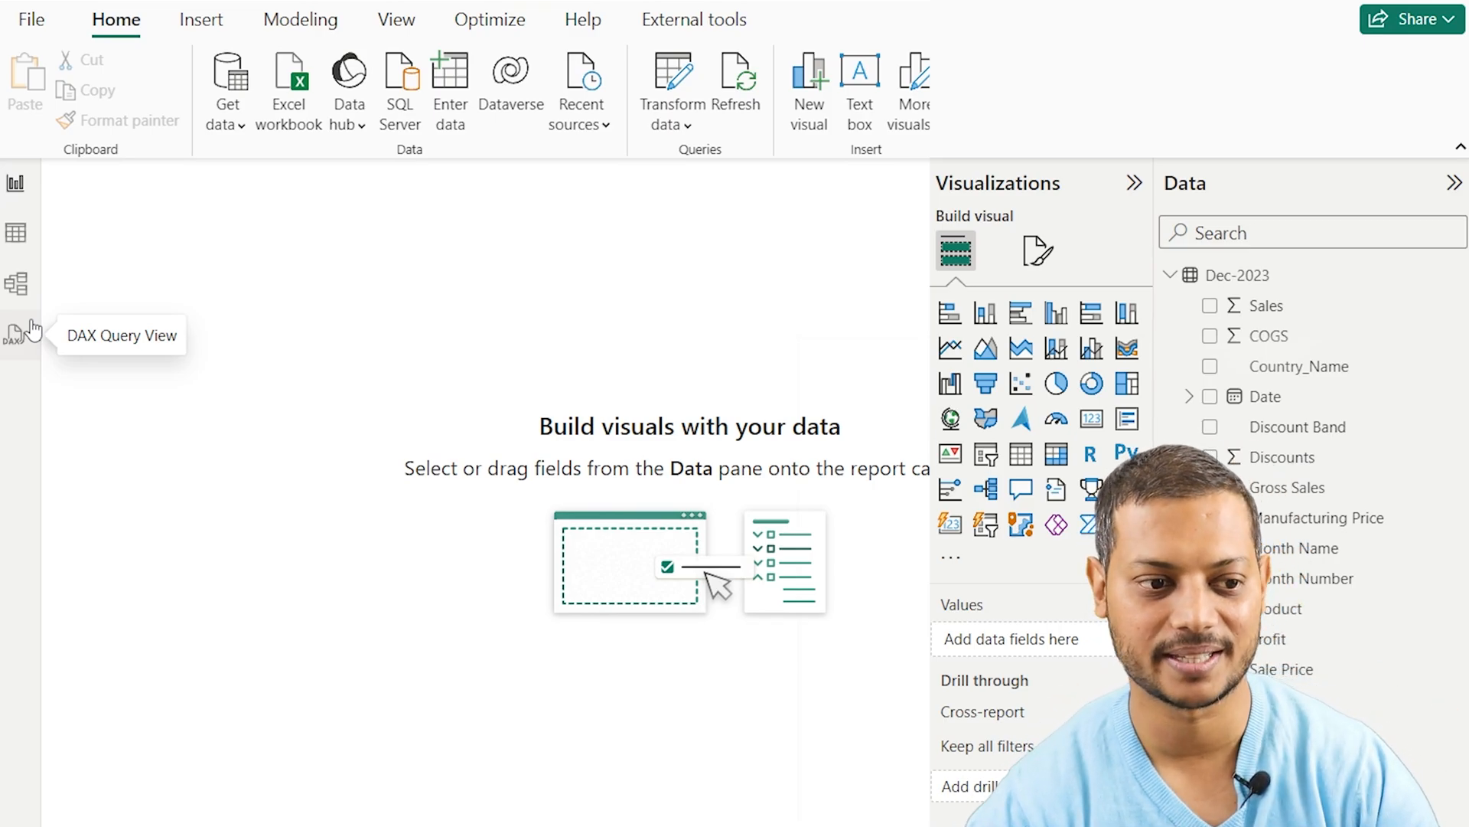
# Step: Open DAX query view and run the query EVALUATE 'Dec-2023' to return the whole table
pyautogui.click(21, 341)
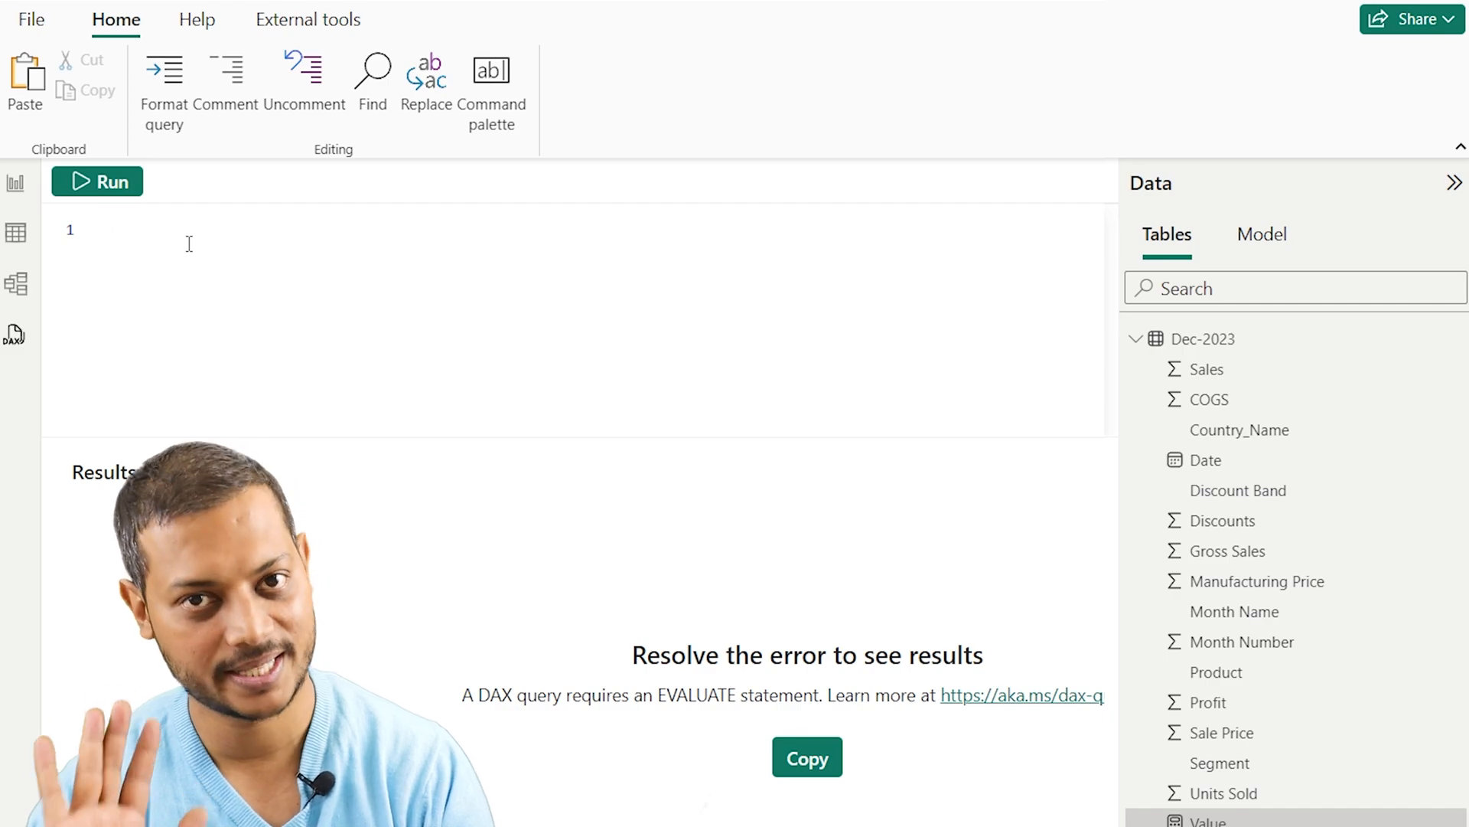
pyautogui.write('EVALUATE')
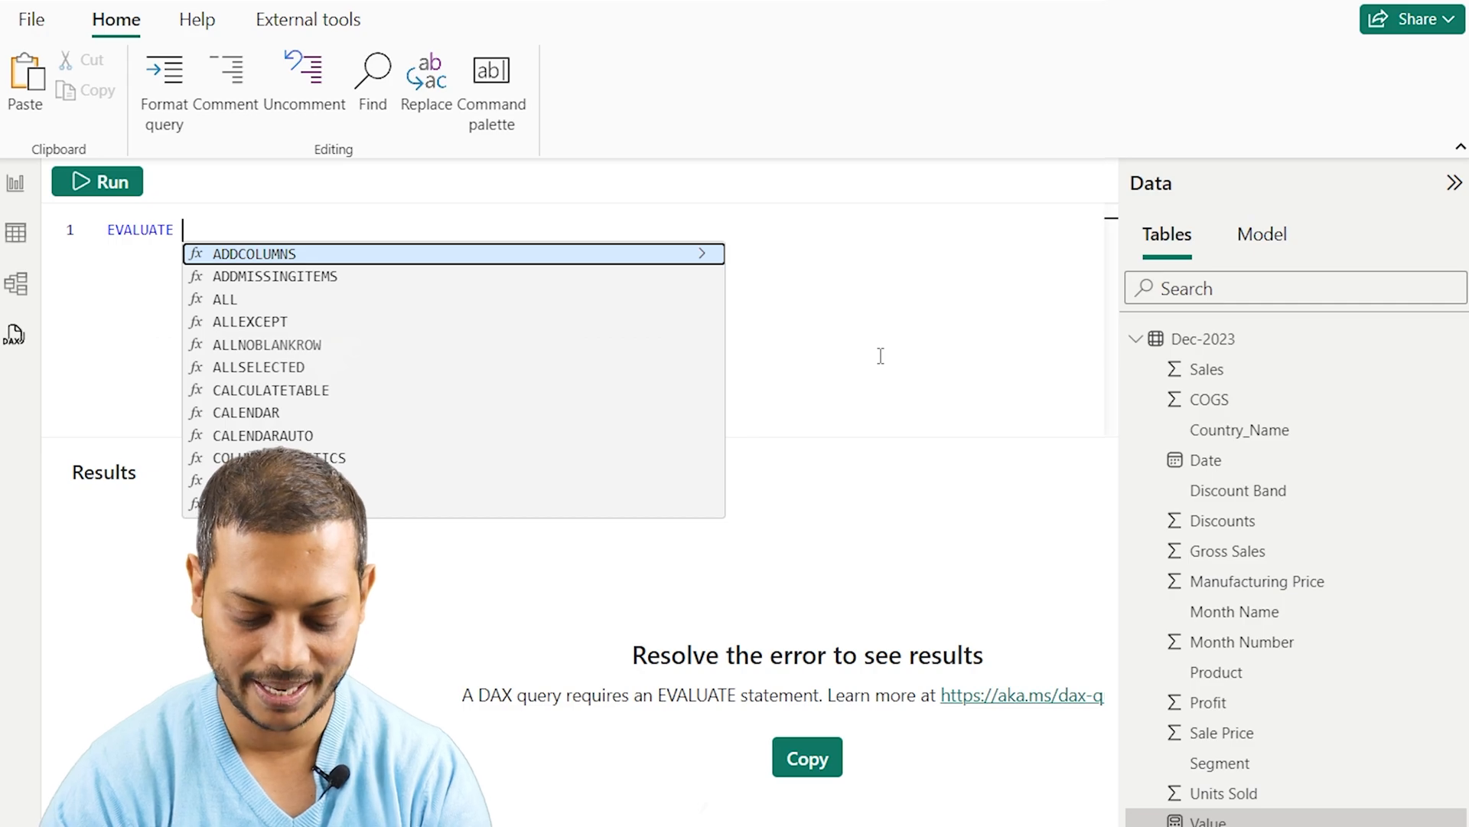
pyautogui.write("'")
pyautogui.press('Tab')
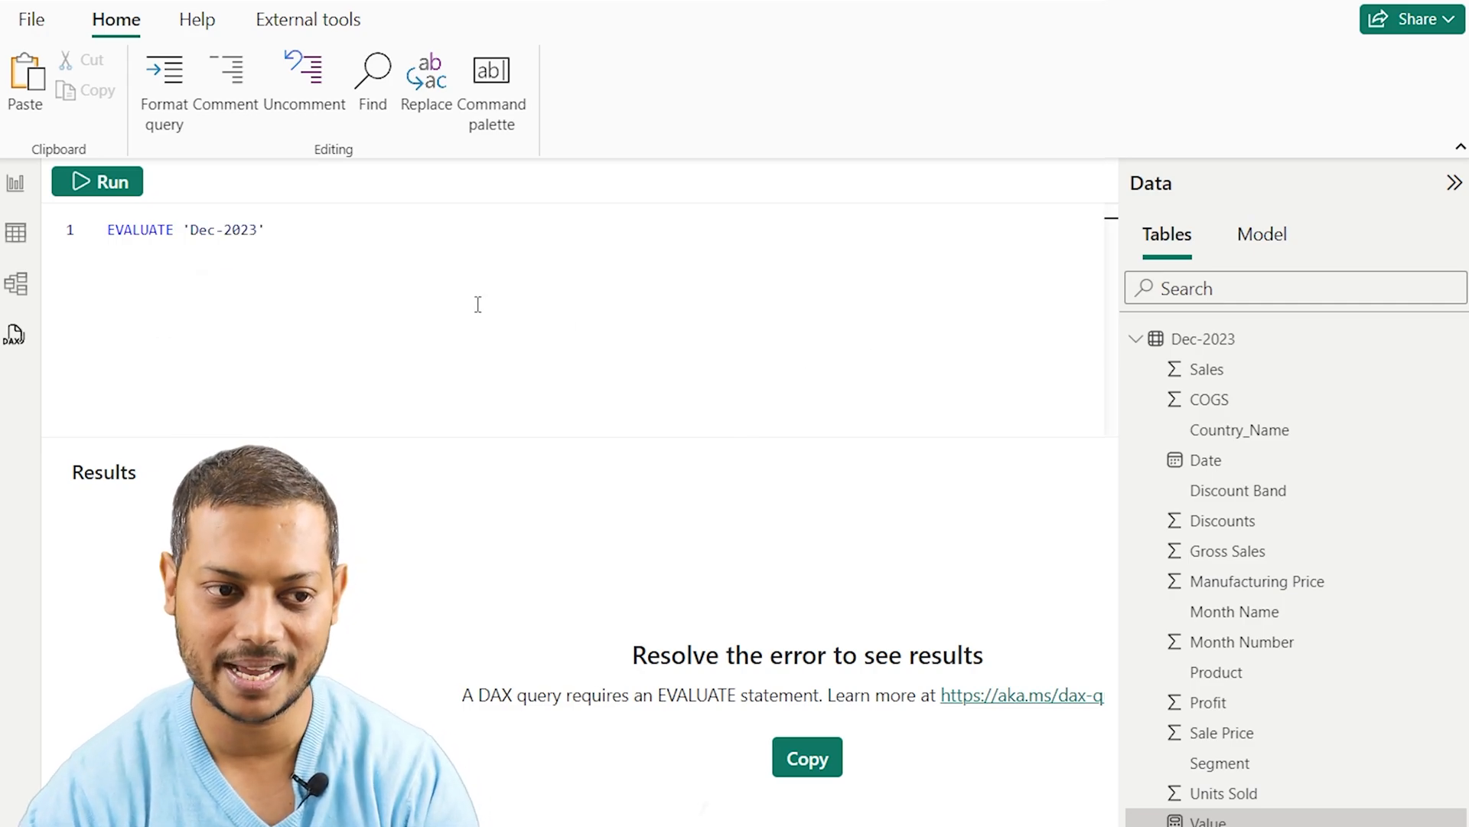
pyautogui.click(90, 190)
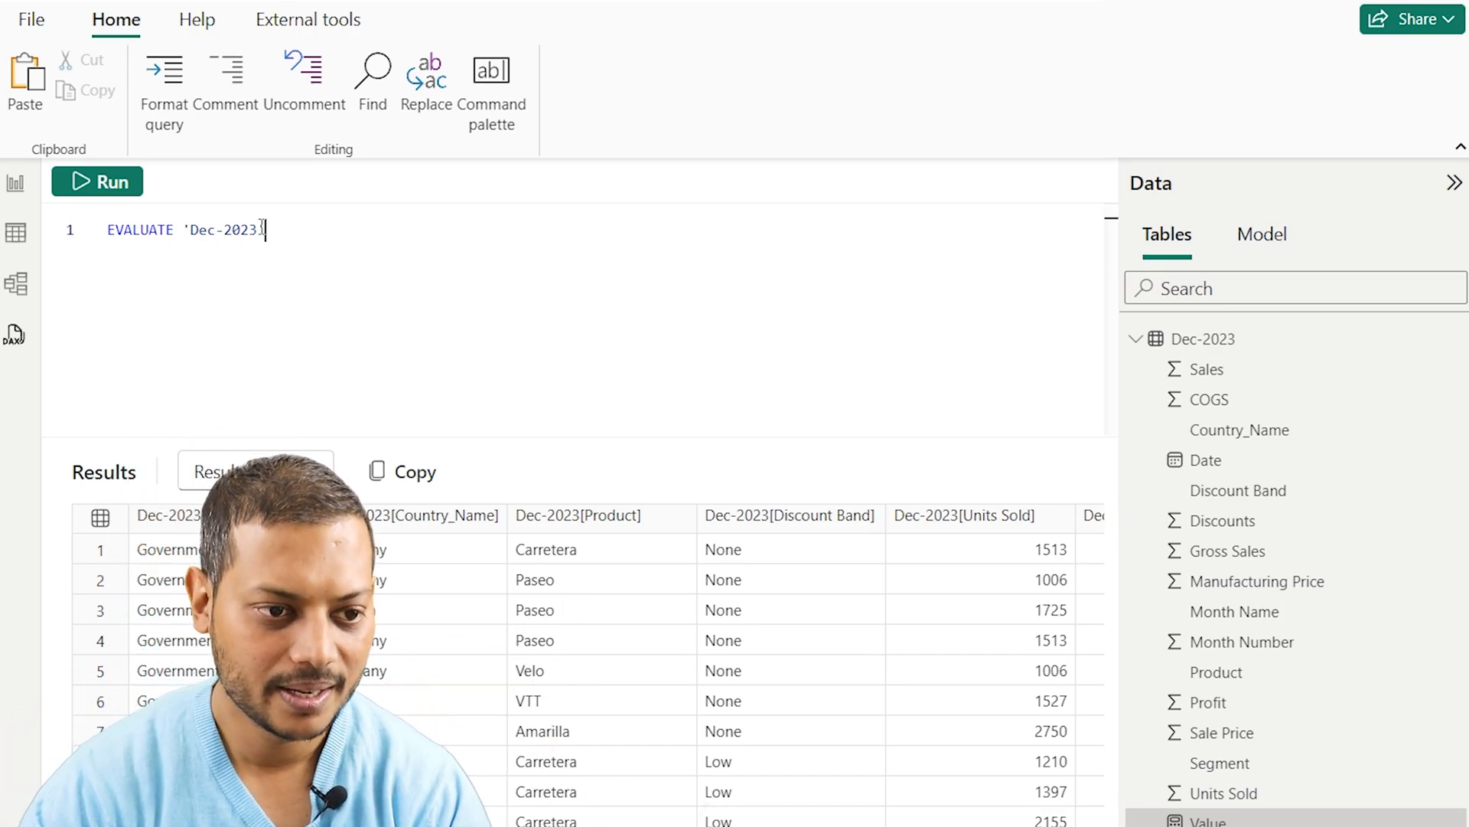
# Step: Replace the table reference after EVALUATE with a SELECTCOLUMNS function that takes 'Dec-2023' as its table
pyautogui.moveTo(265, 230); pyautogui.dragTo(187, 232)
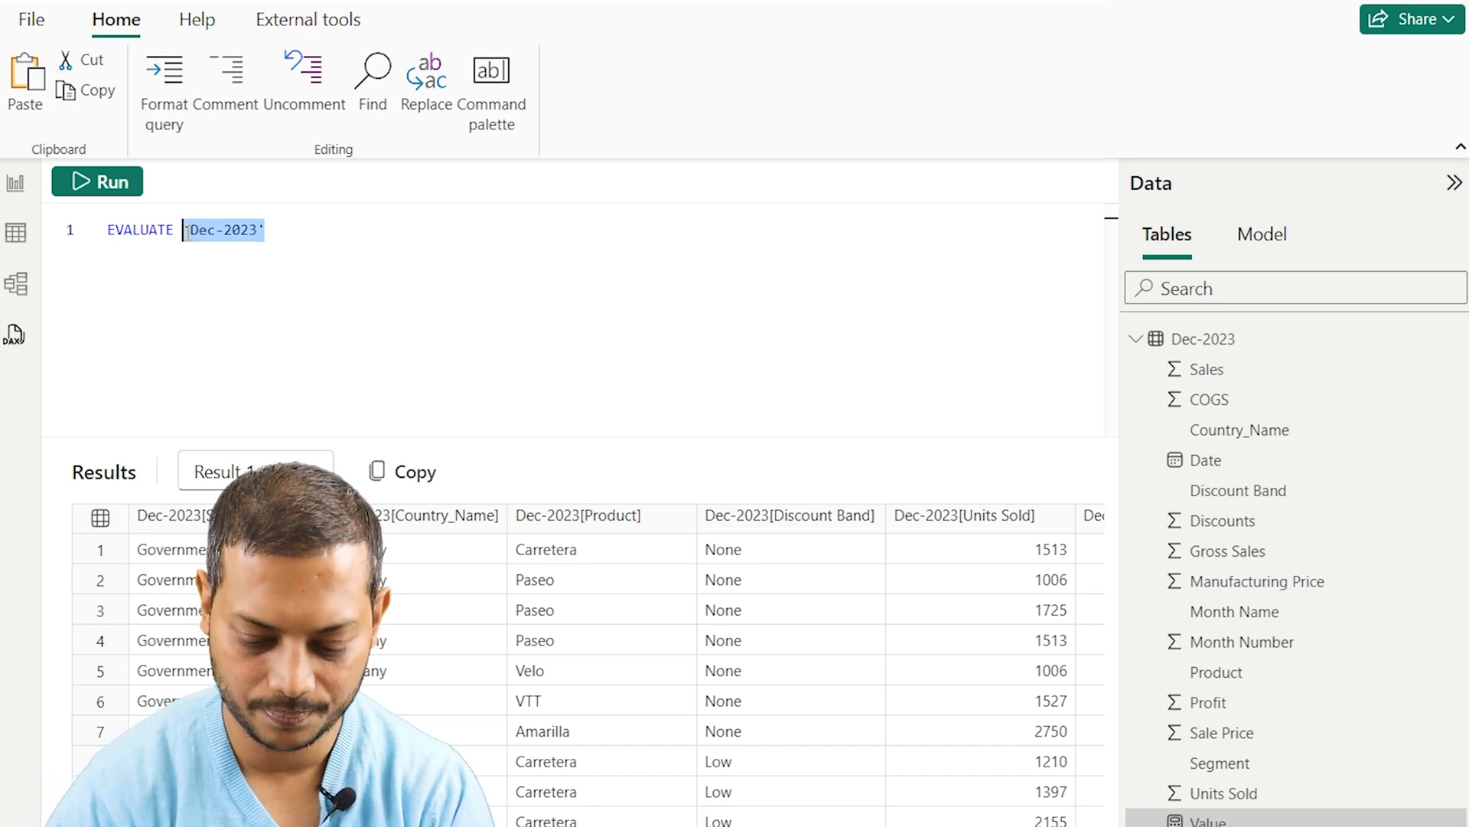
pyautogui.press('BackSpace')
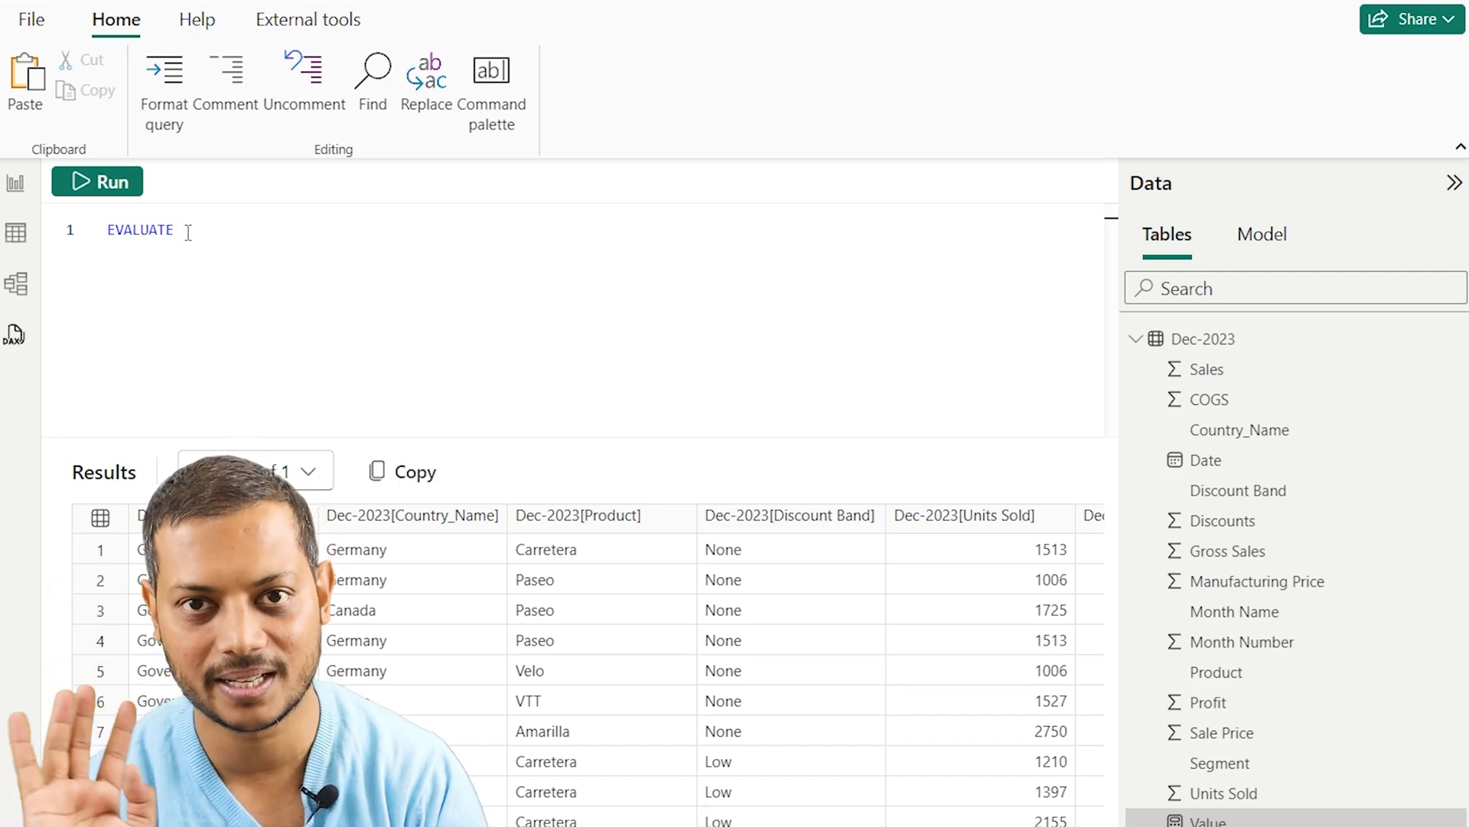
pyautogui.write('sele')
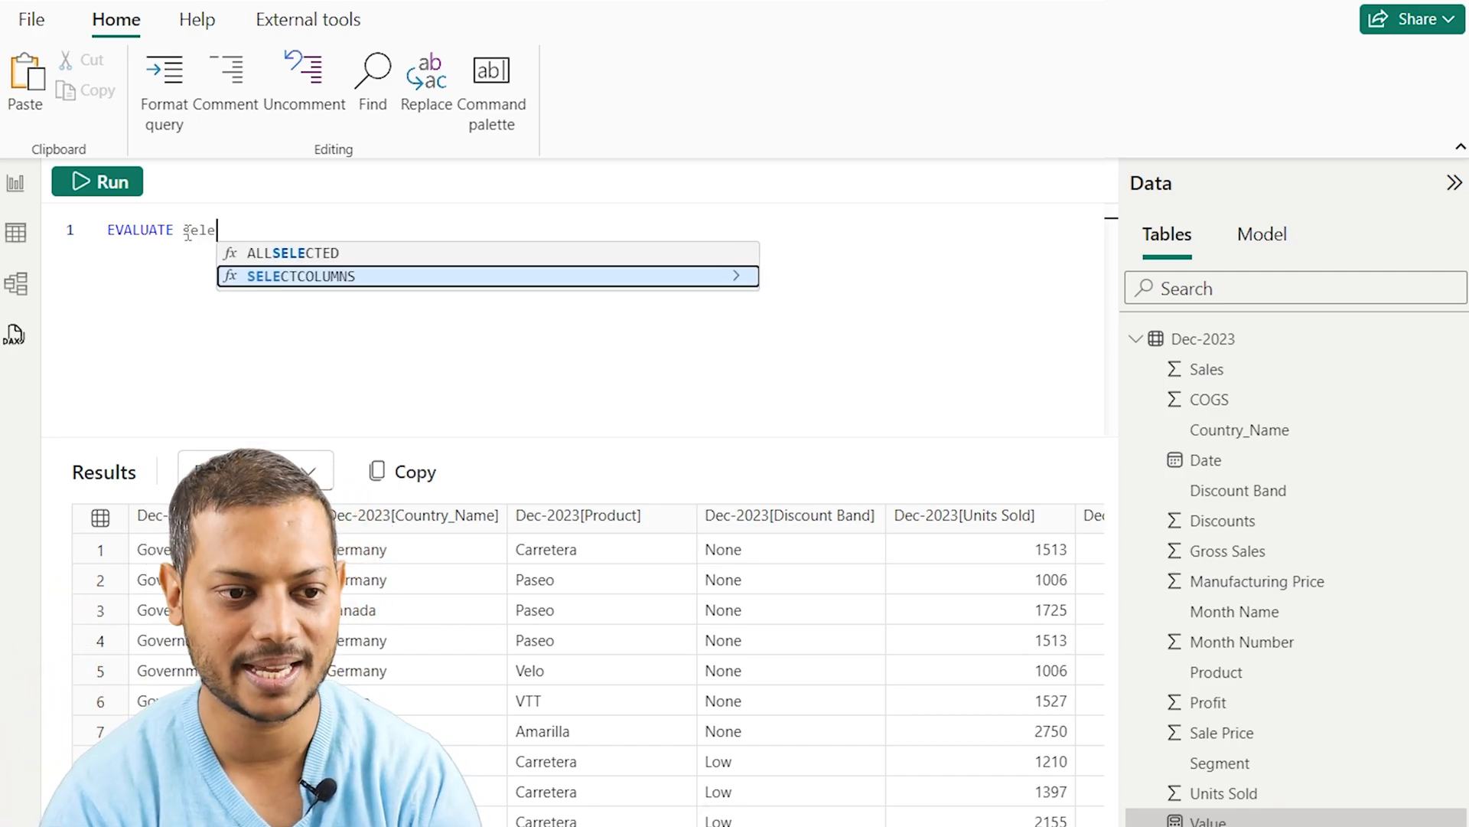
pyautogui.press('Tab')
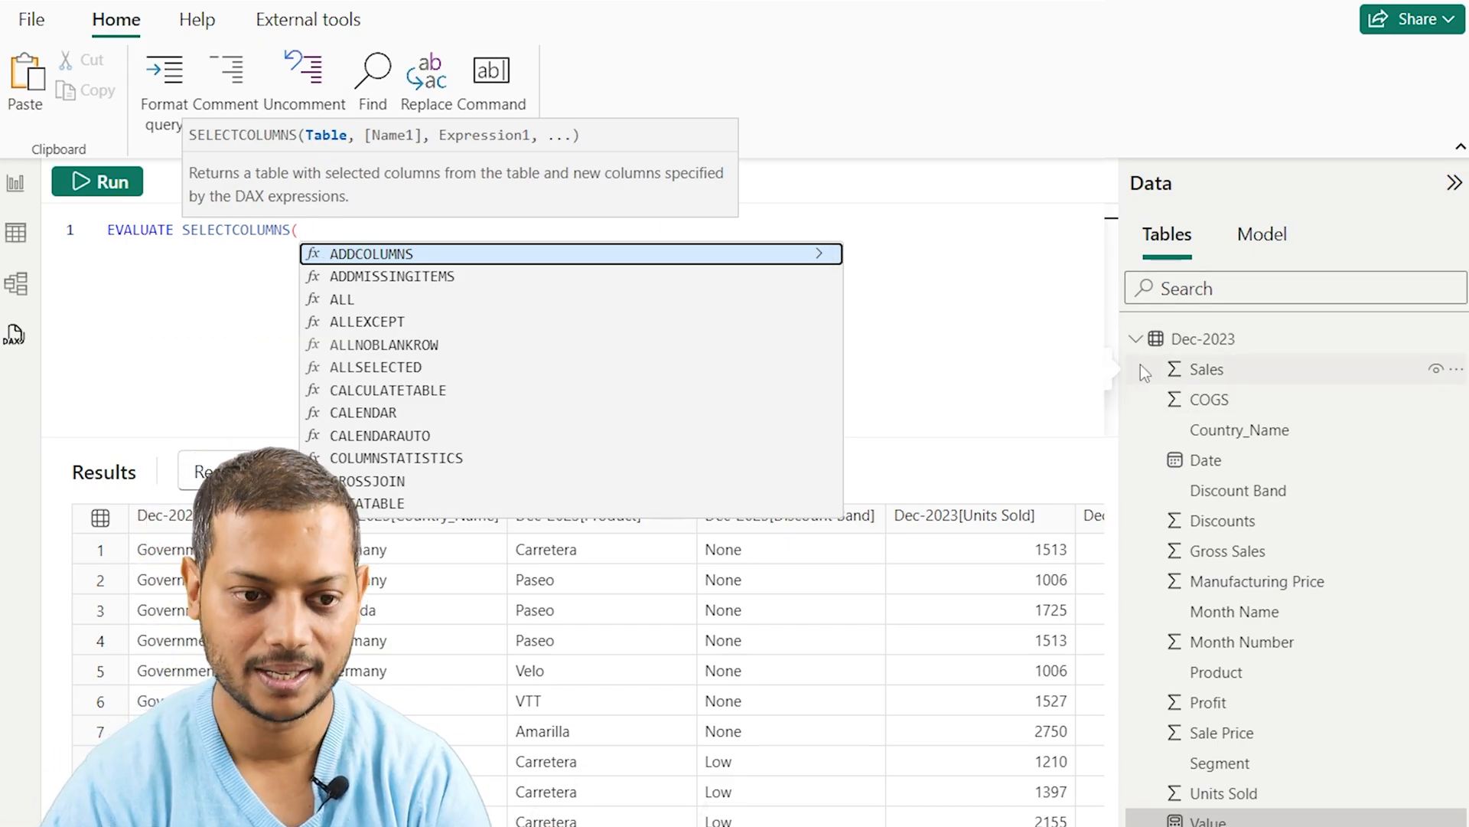
pyautogui.write("'Dec-2023'")
pyautogui.press('Tab')
pyautogui.write(',')
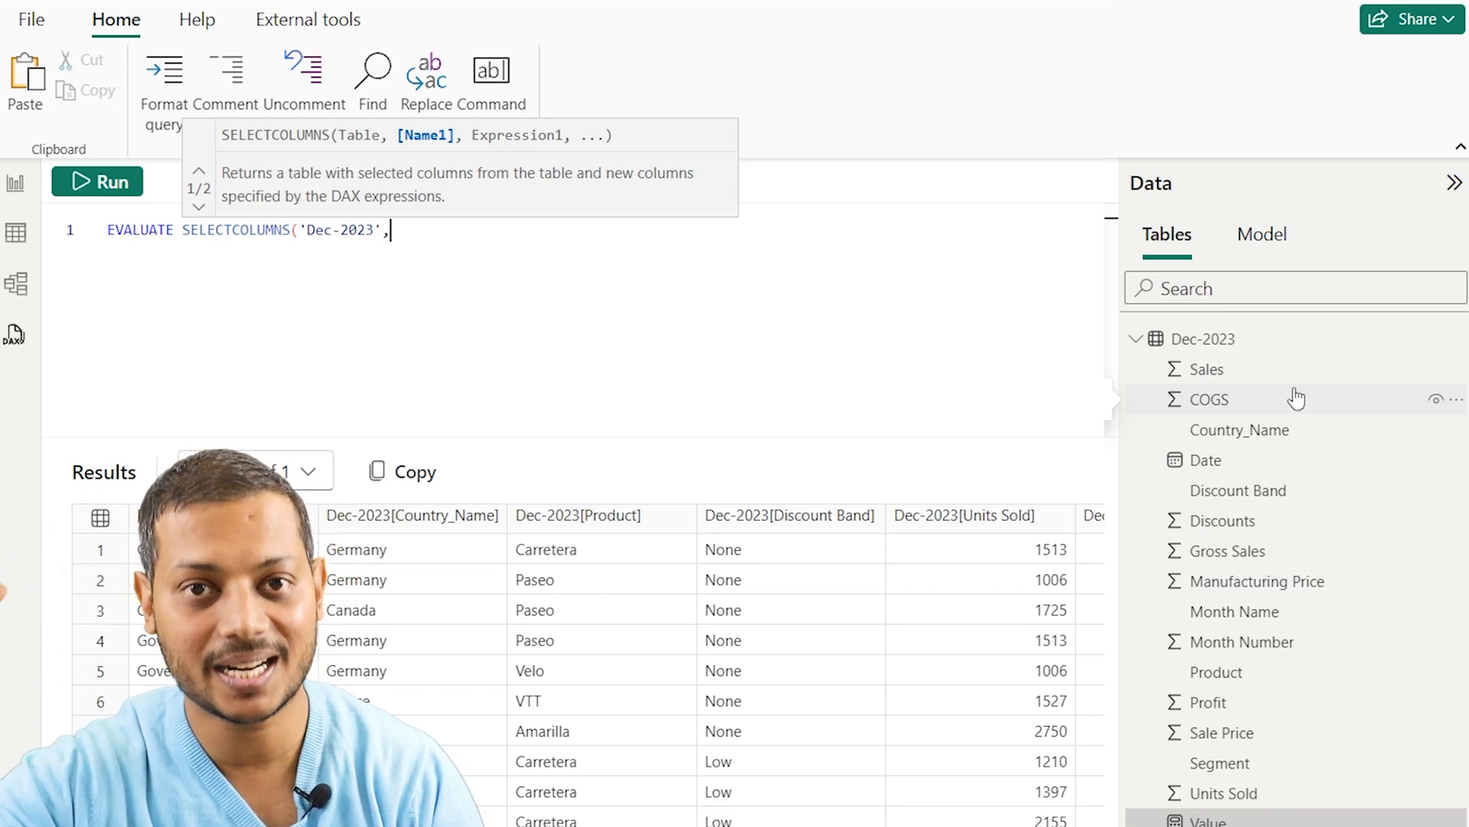
# Step: Add an output column named "Country" to SELECTCOLUMNS, based on [Country_Name]
pyautogui.write('"C')
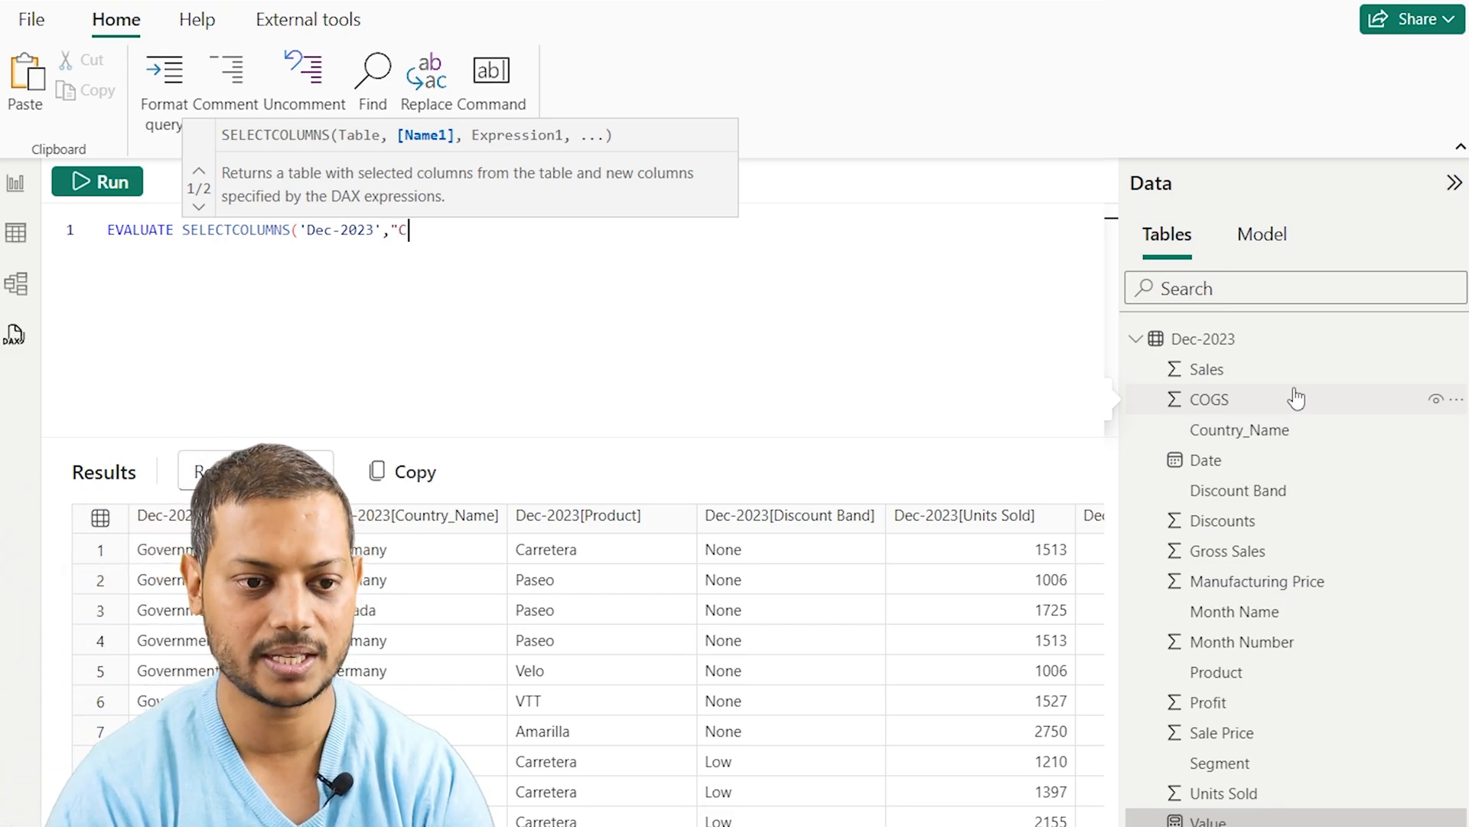
pyautogui.write('ountry"')
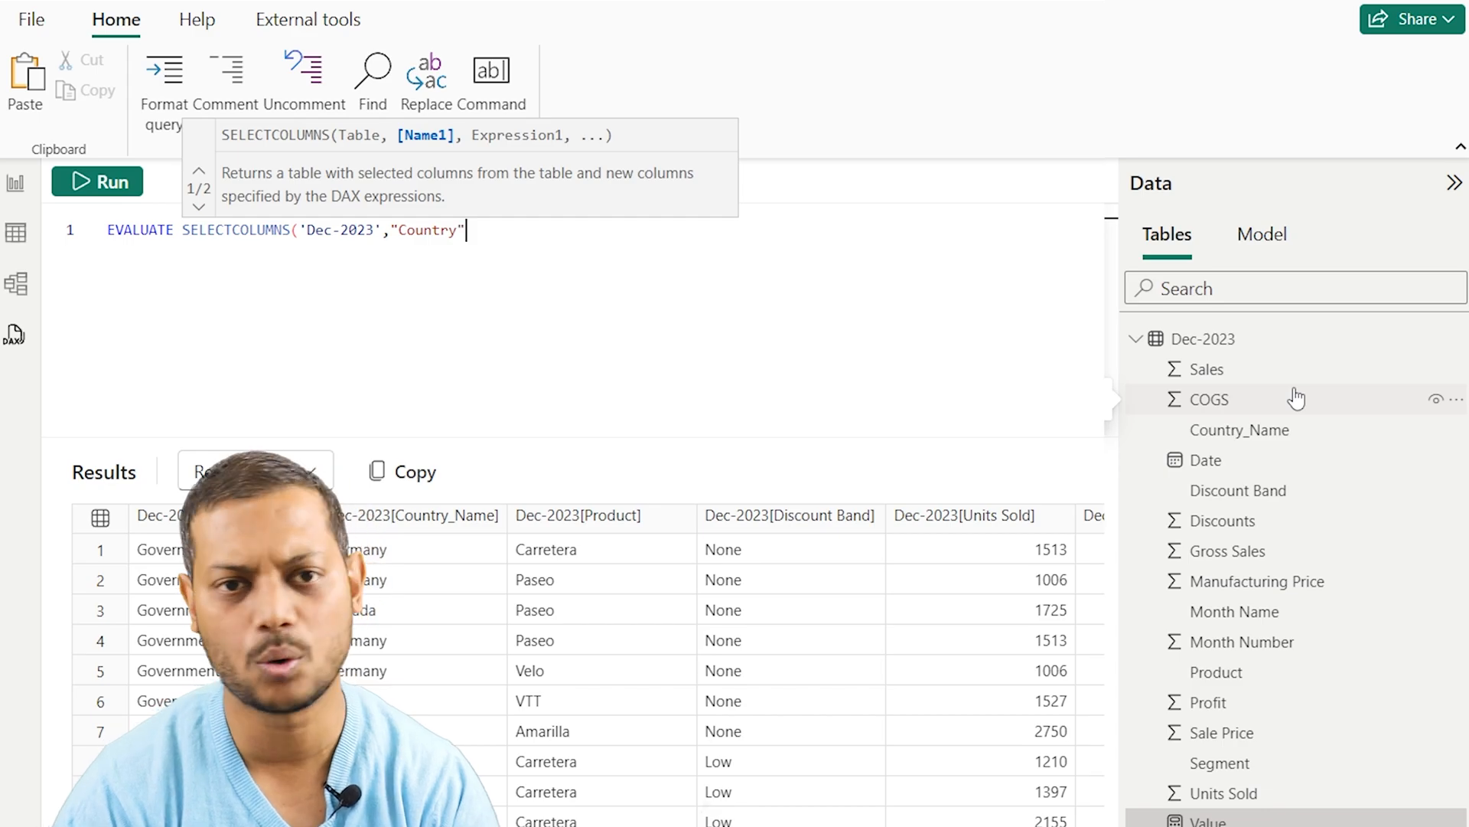
pyautogui.write(',')
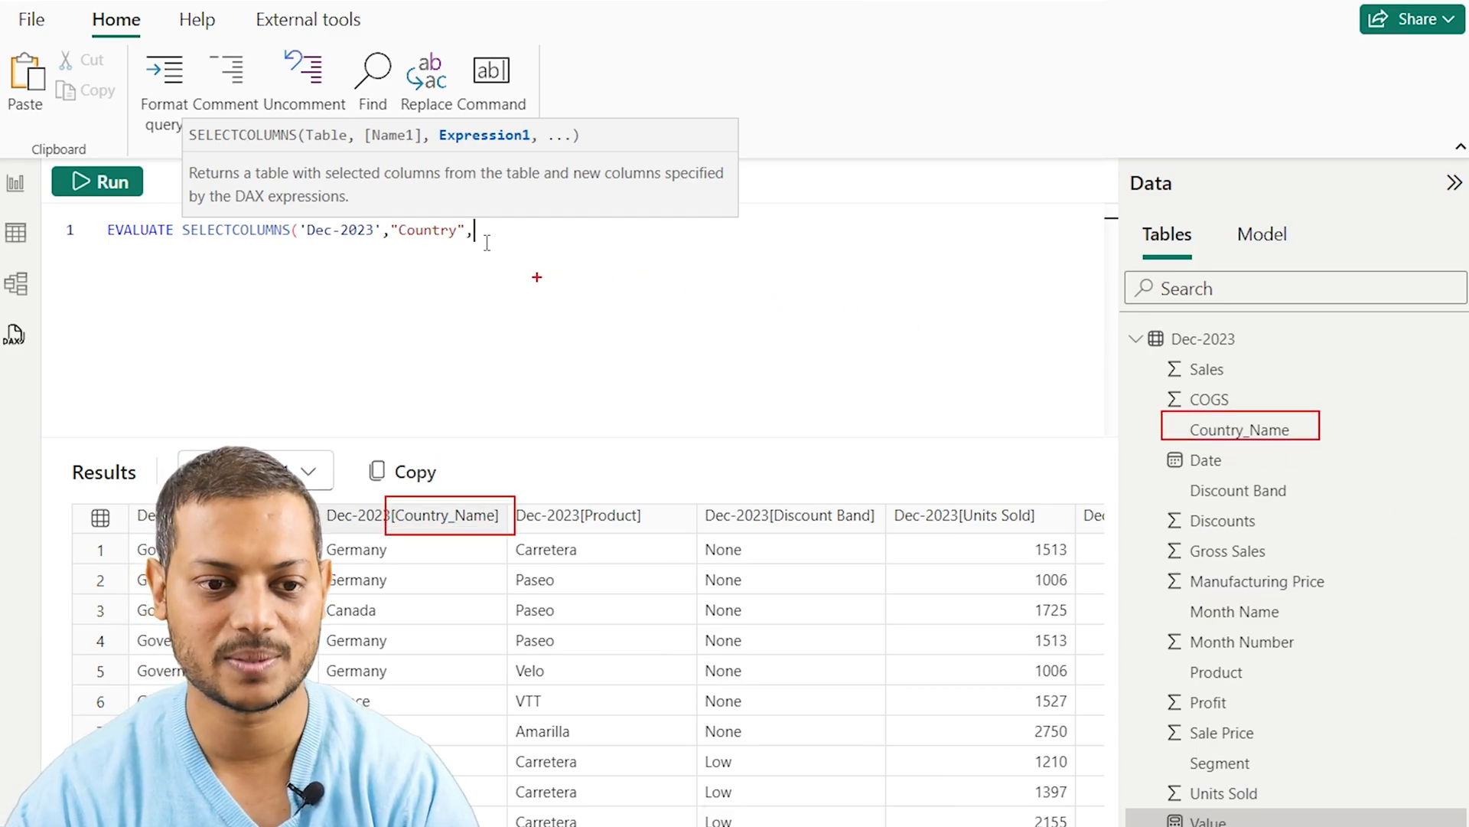
pyautogui.press('Escape')
pyautogui.write('[Cou')
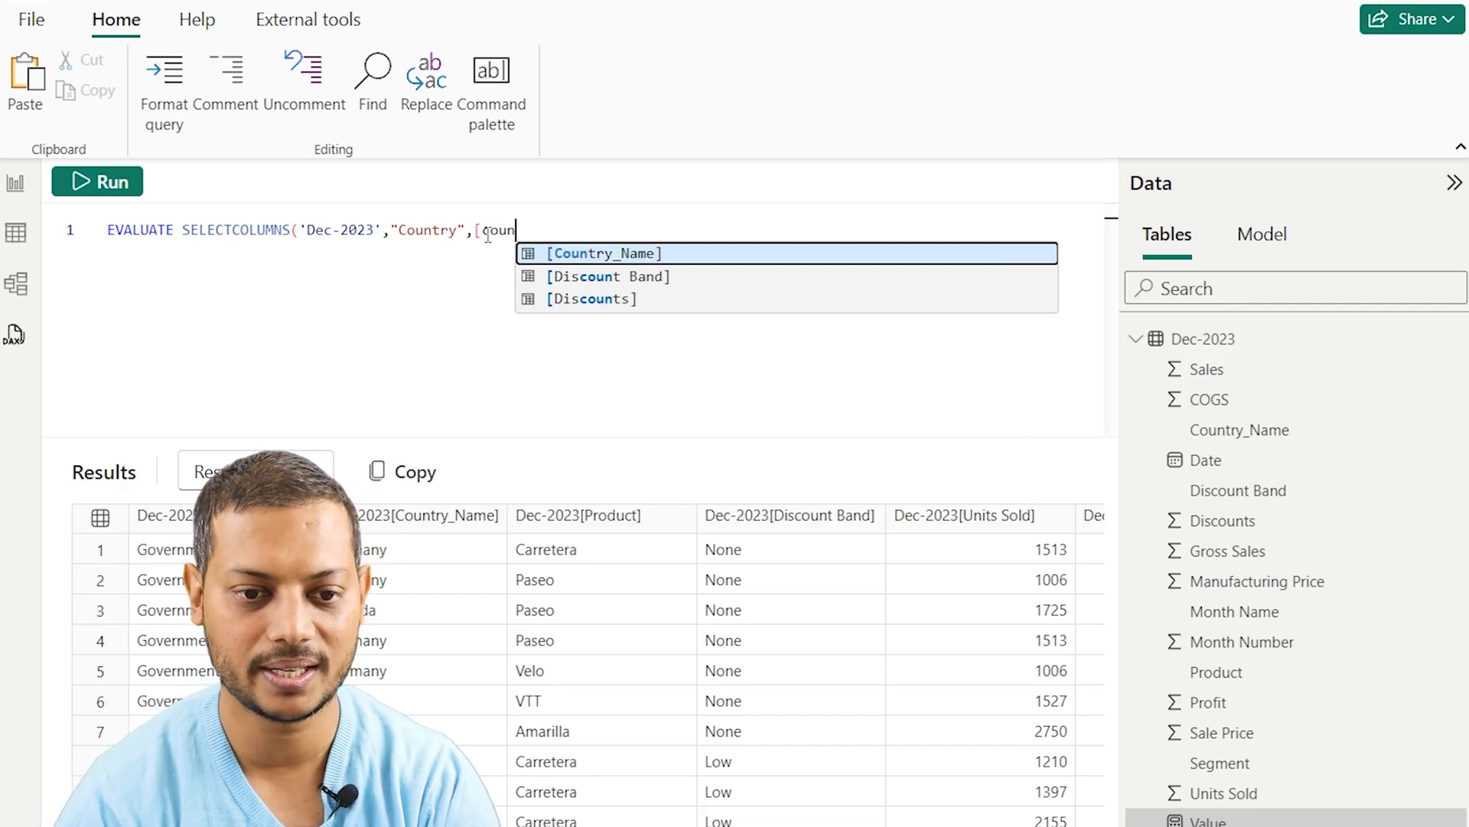
pyautogui.press('Tab')
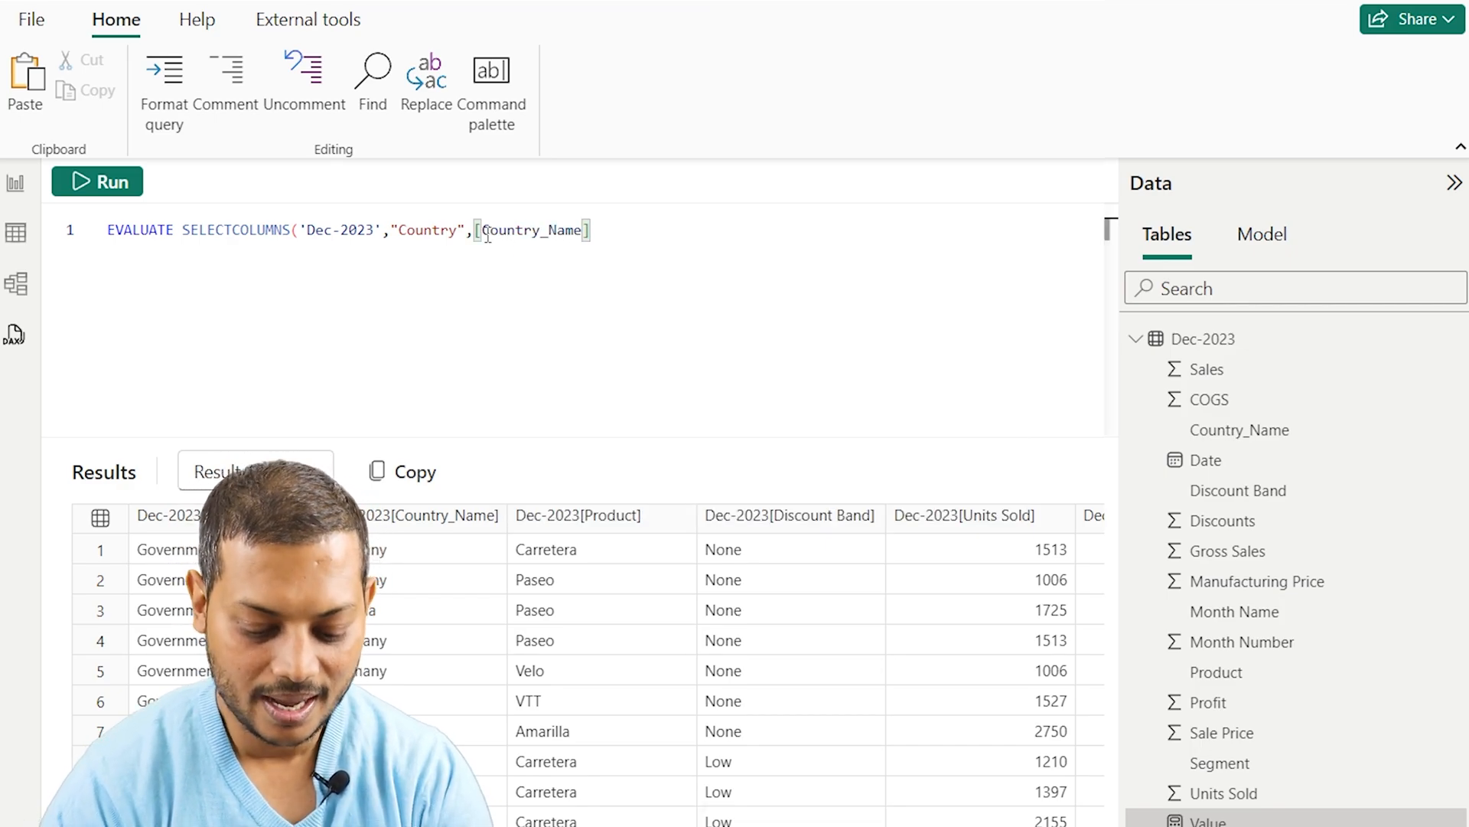
# Step: Add a second output column named "Unit_Sold" based on [Units Sold], close the function and run the query
pyautogui.write(',')
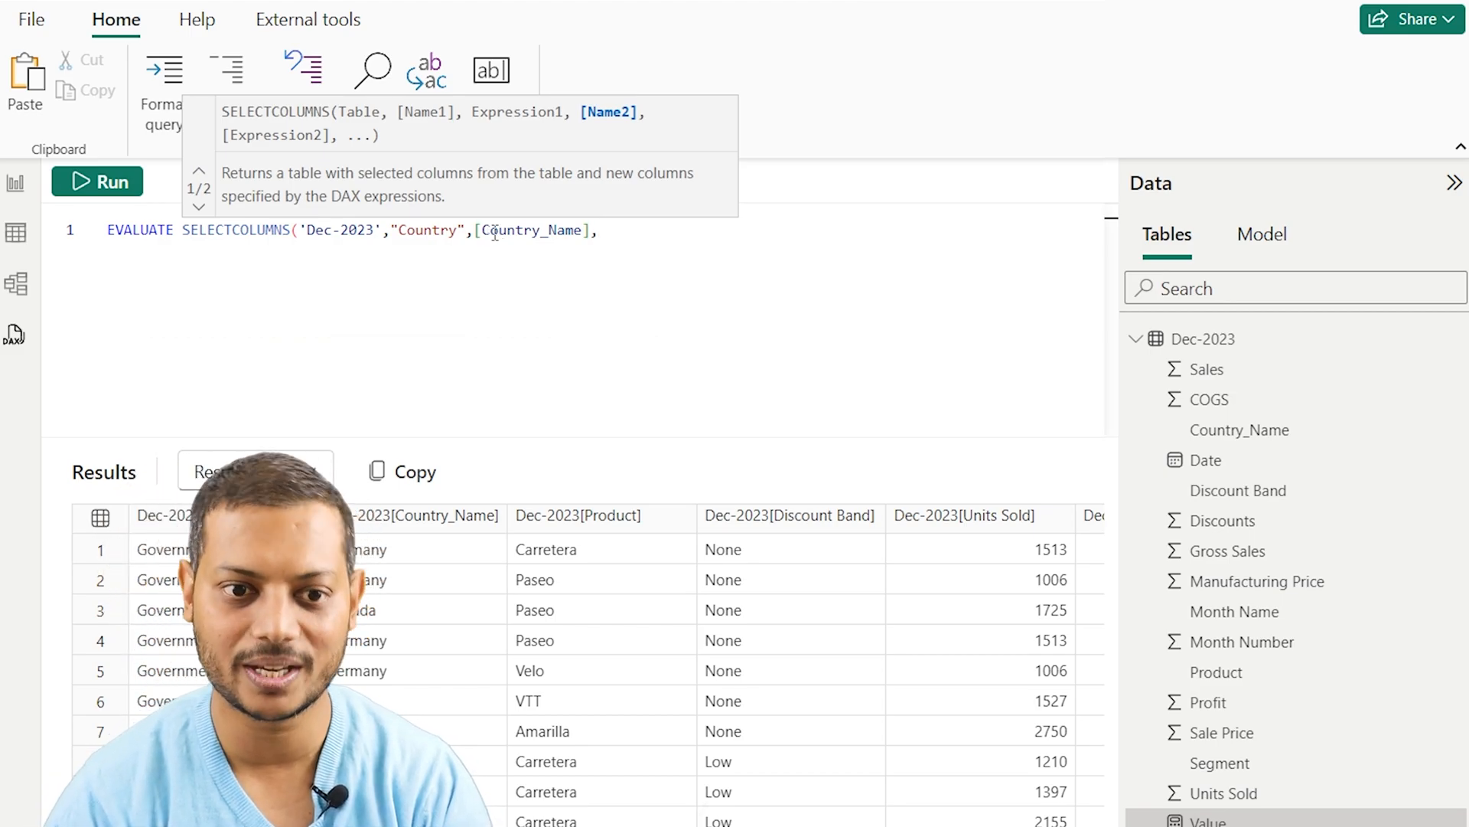
pyautogui.write('"')
pyautogui.write('Unite')
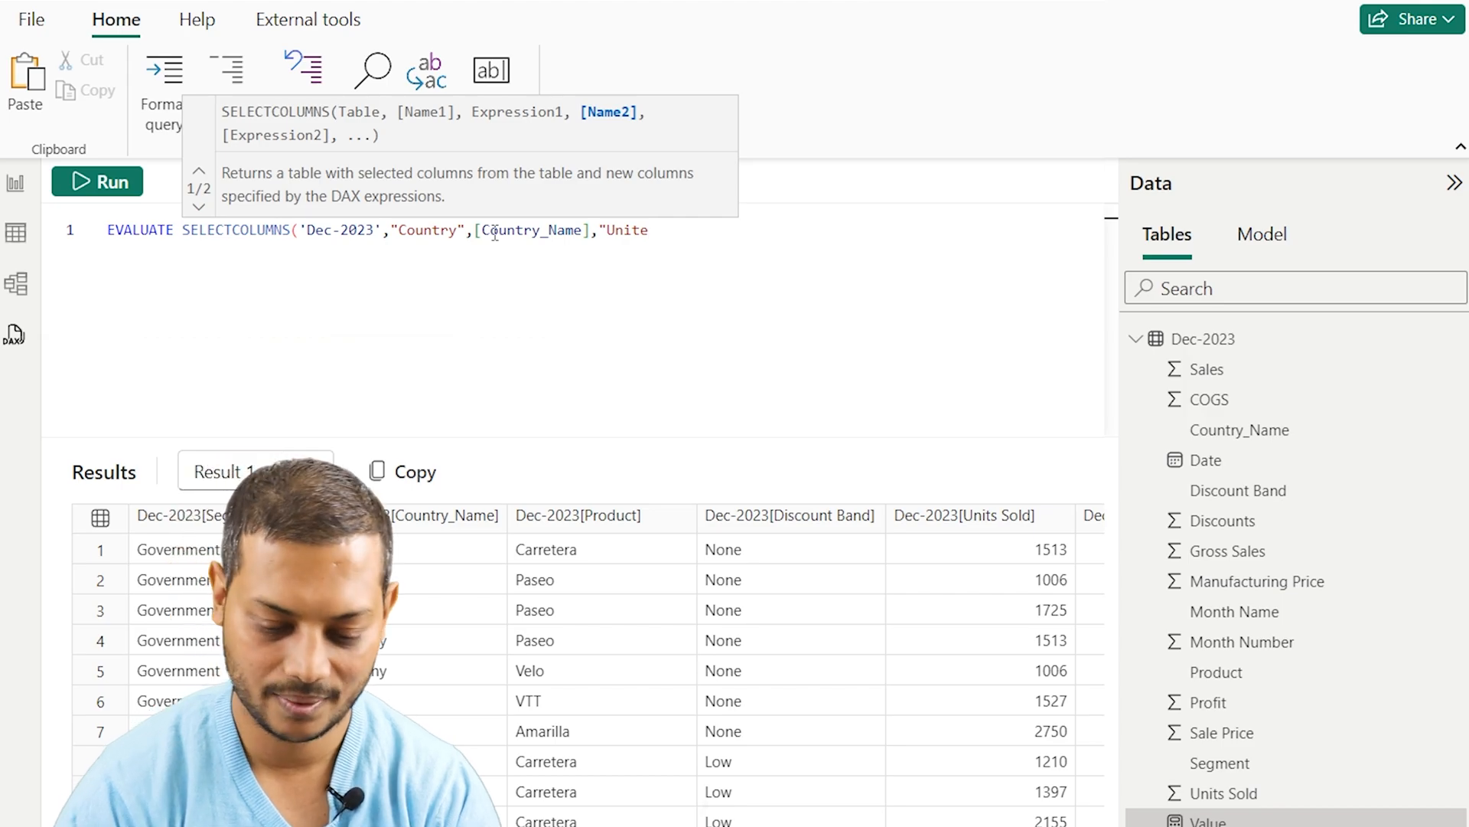
pyautogui.press('BackSpace')
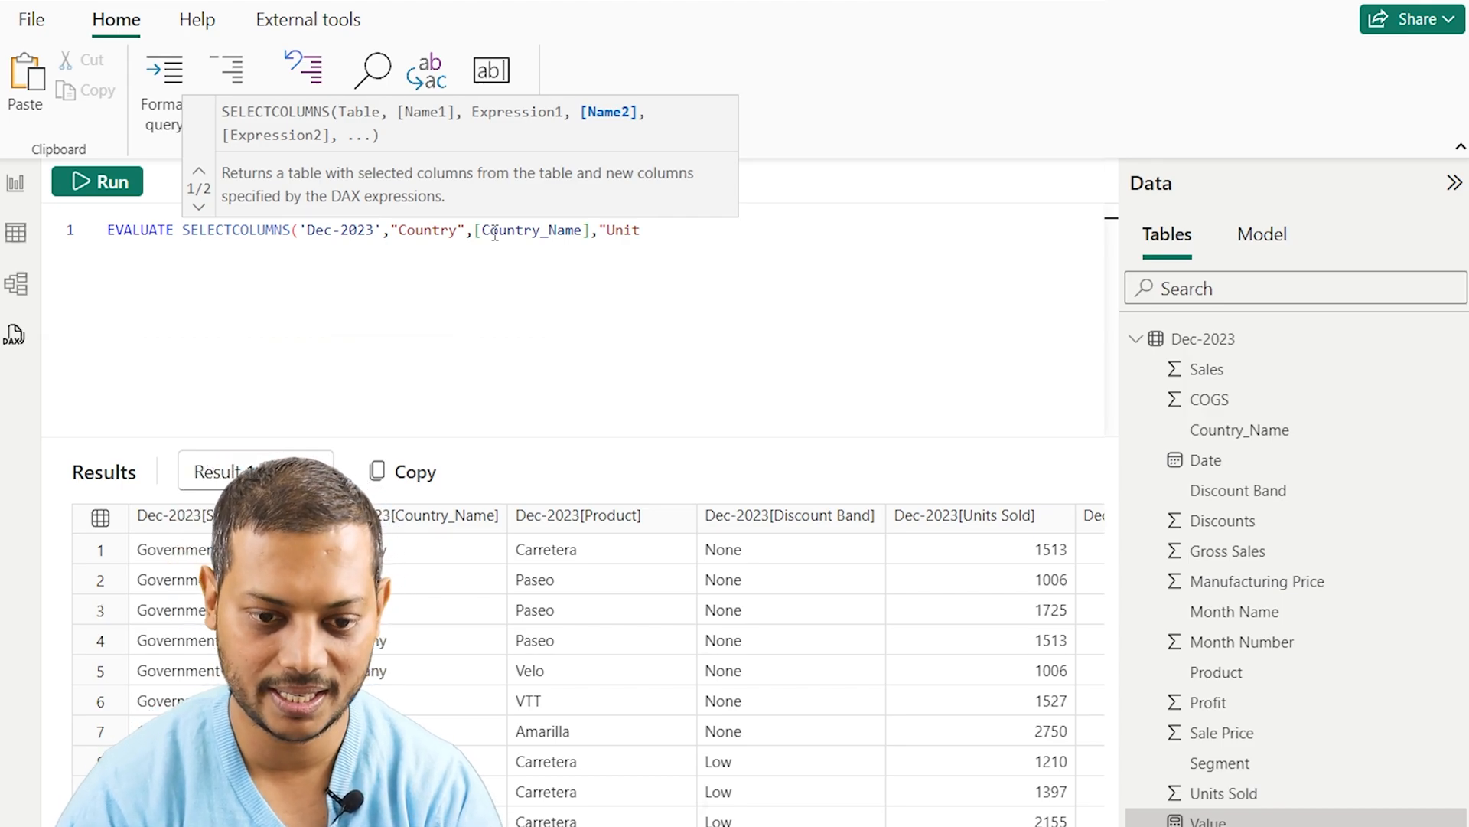
pyautogui.write('_Sold')
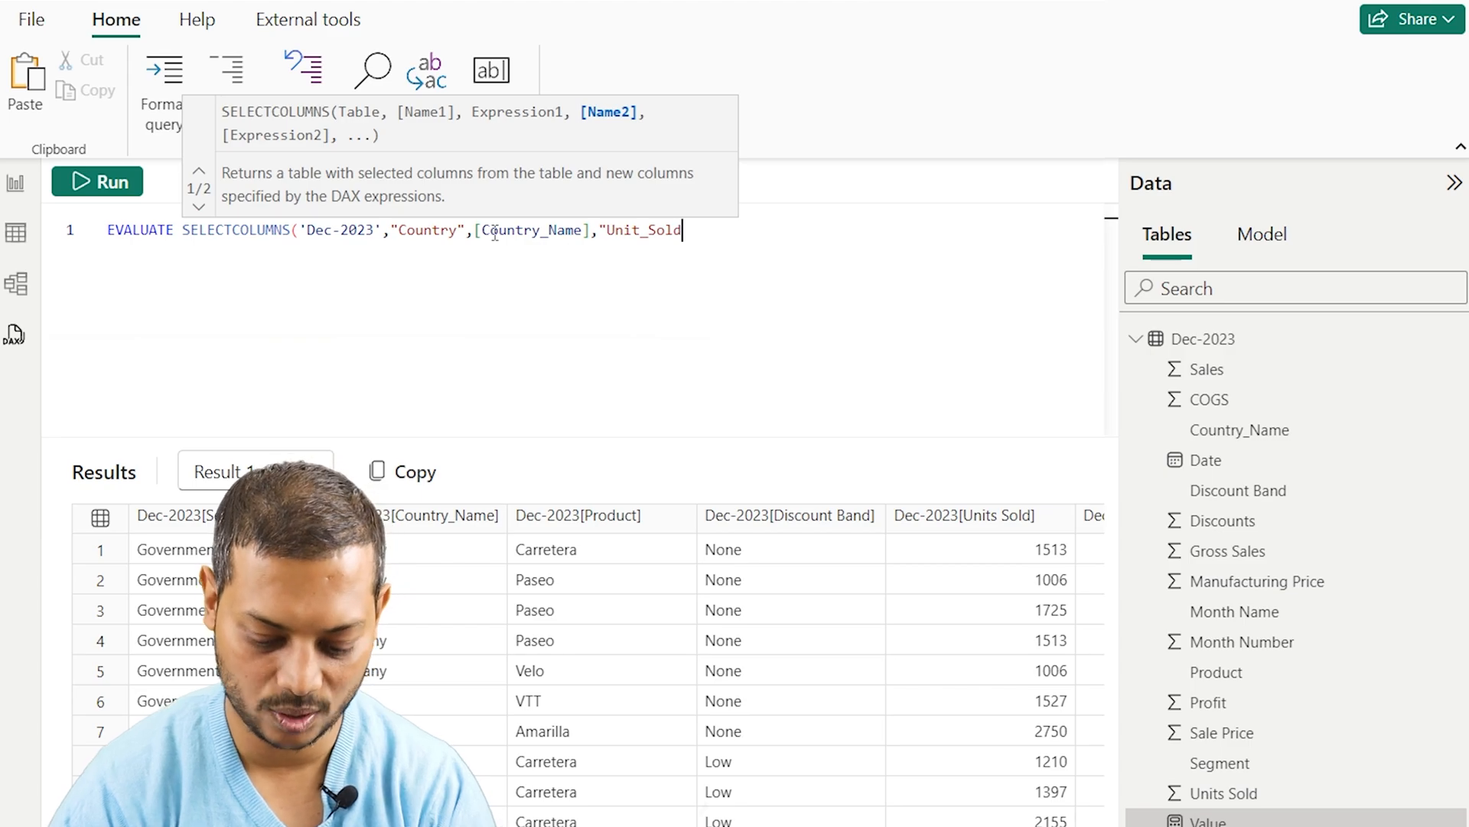
pyautogui.write('",')
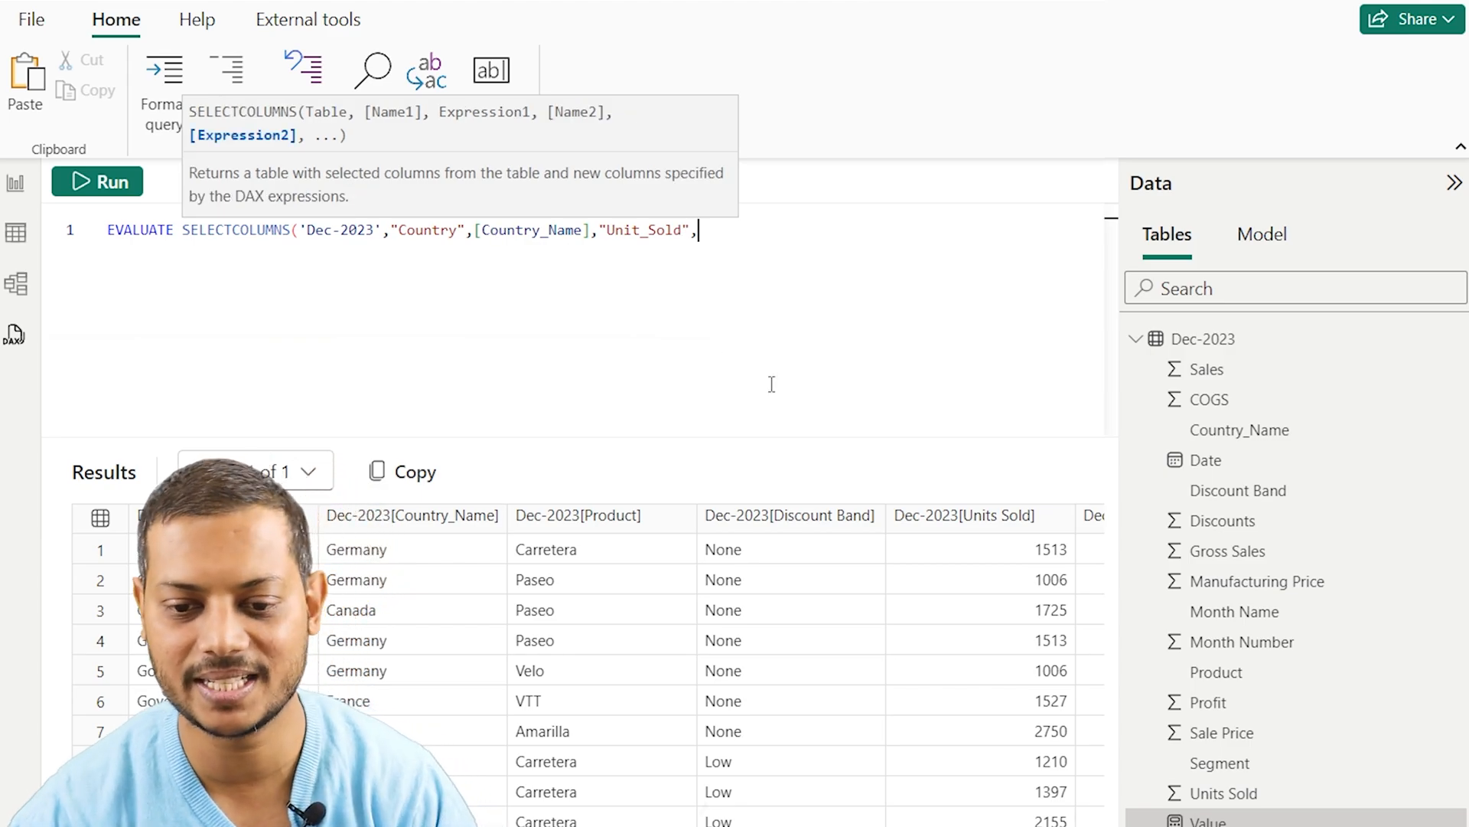
pyautogui.moveTo(956, 504); pyautogui.dragTo(1090, 552)
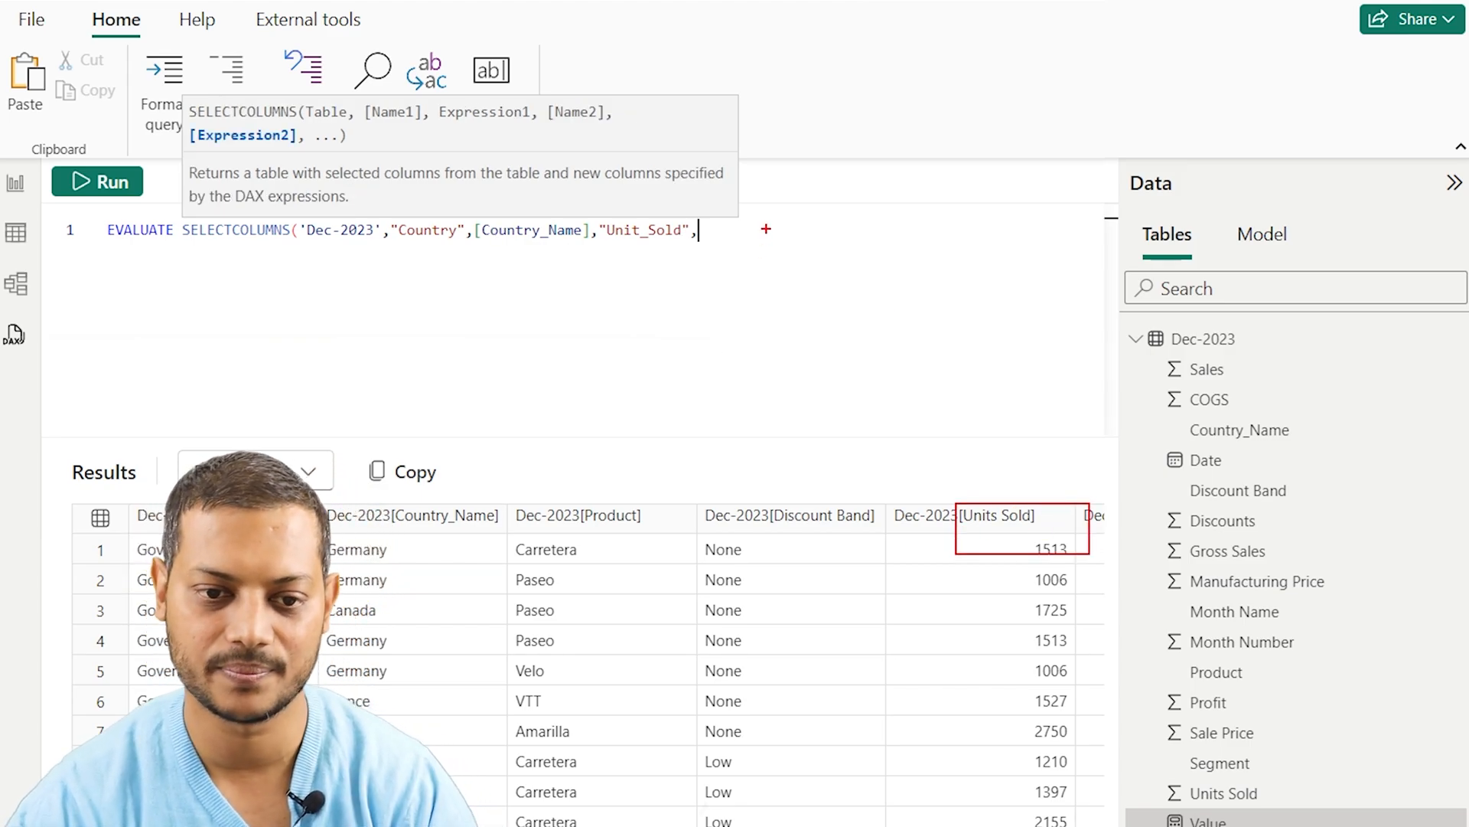
pyautogui.press('Escape')
pyautogui.write('[un')
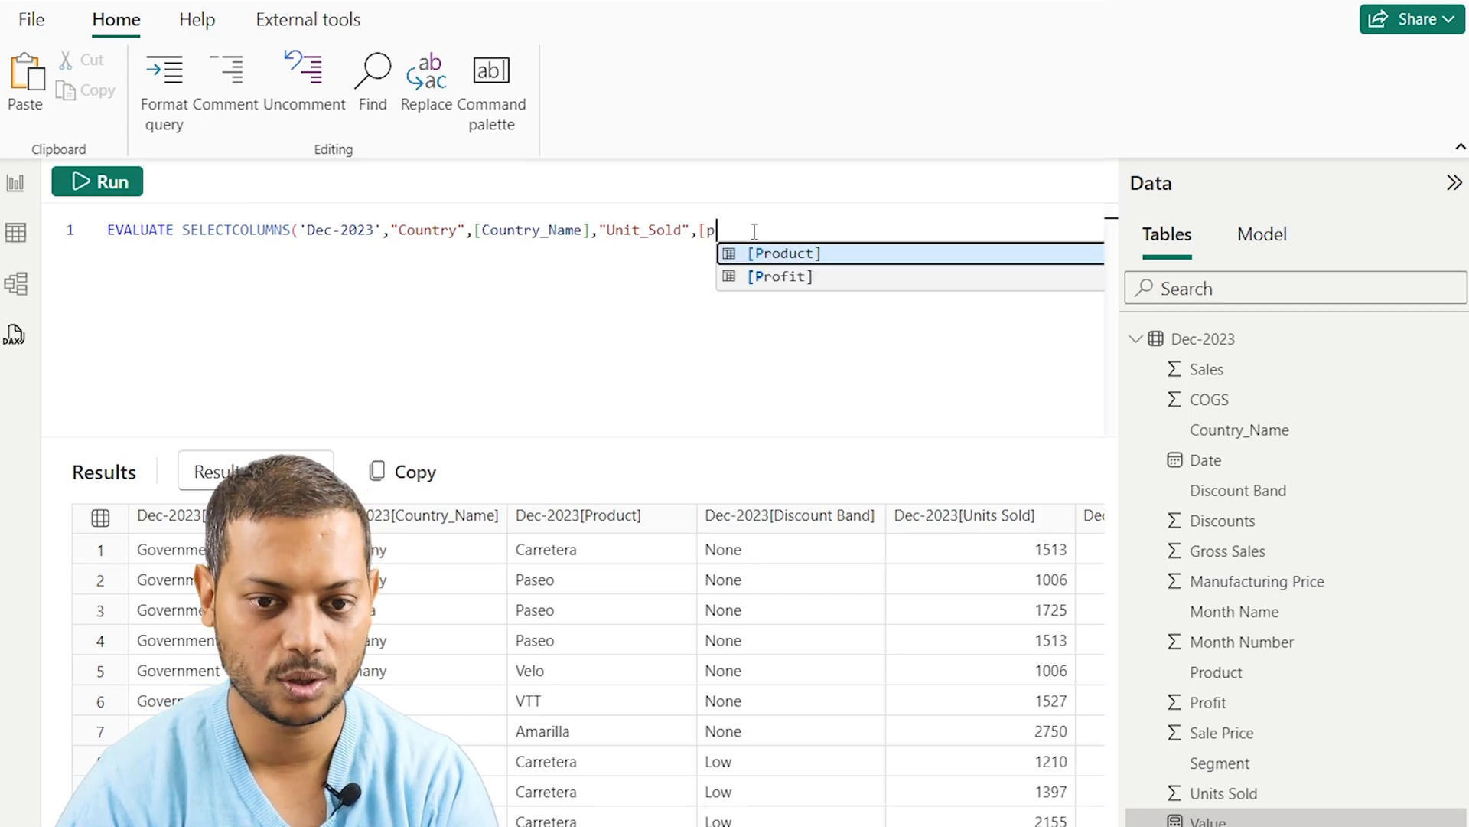
pyautogui.press('Tab')
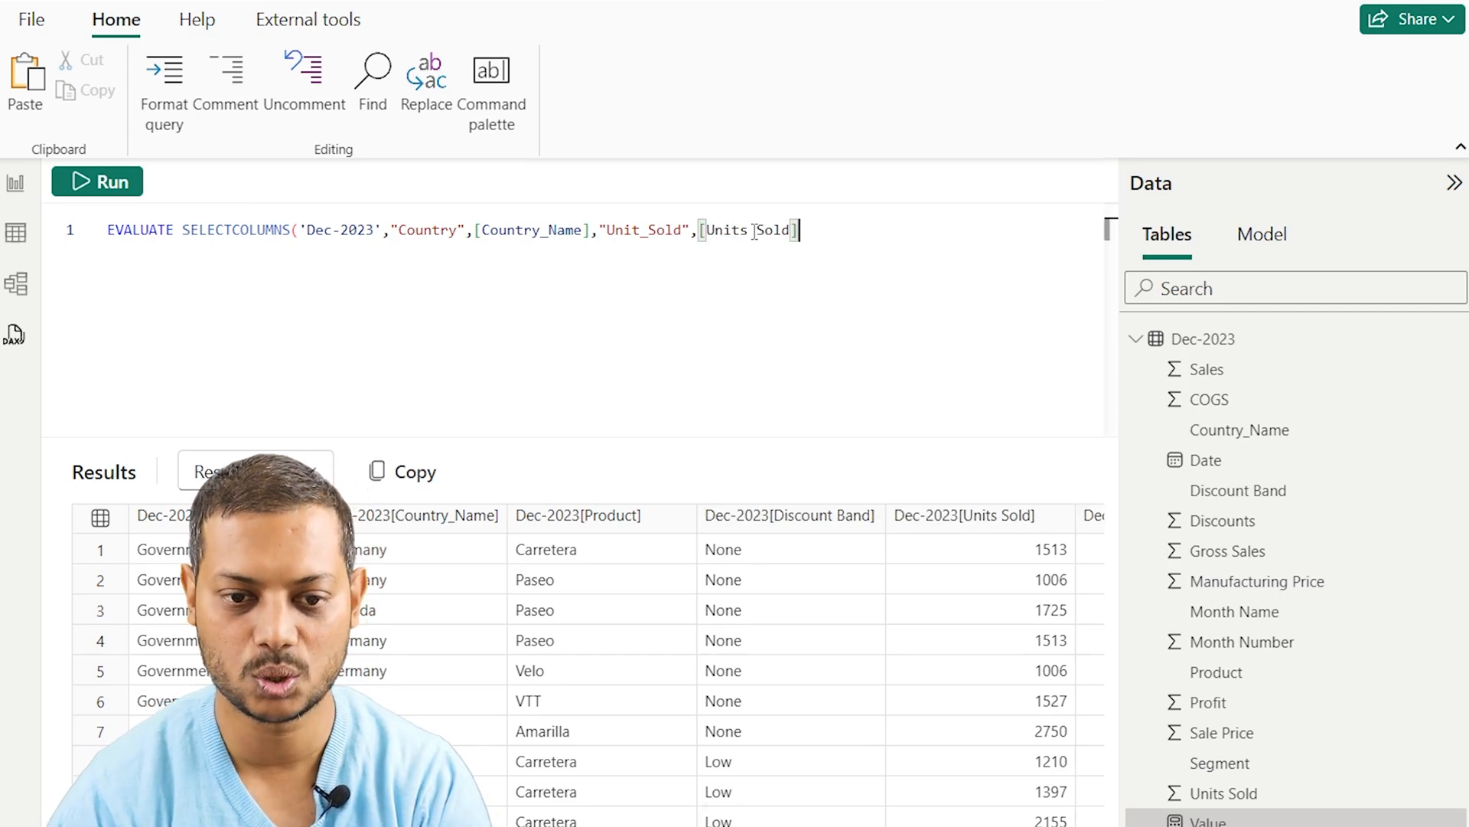
pyautogui.write(')')
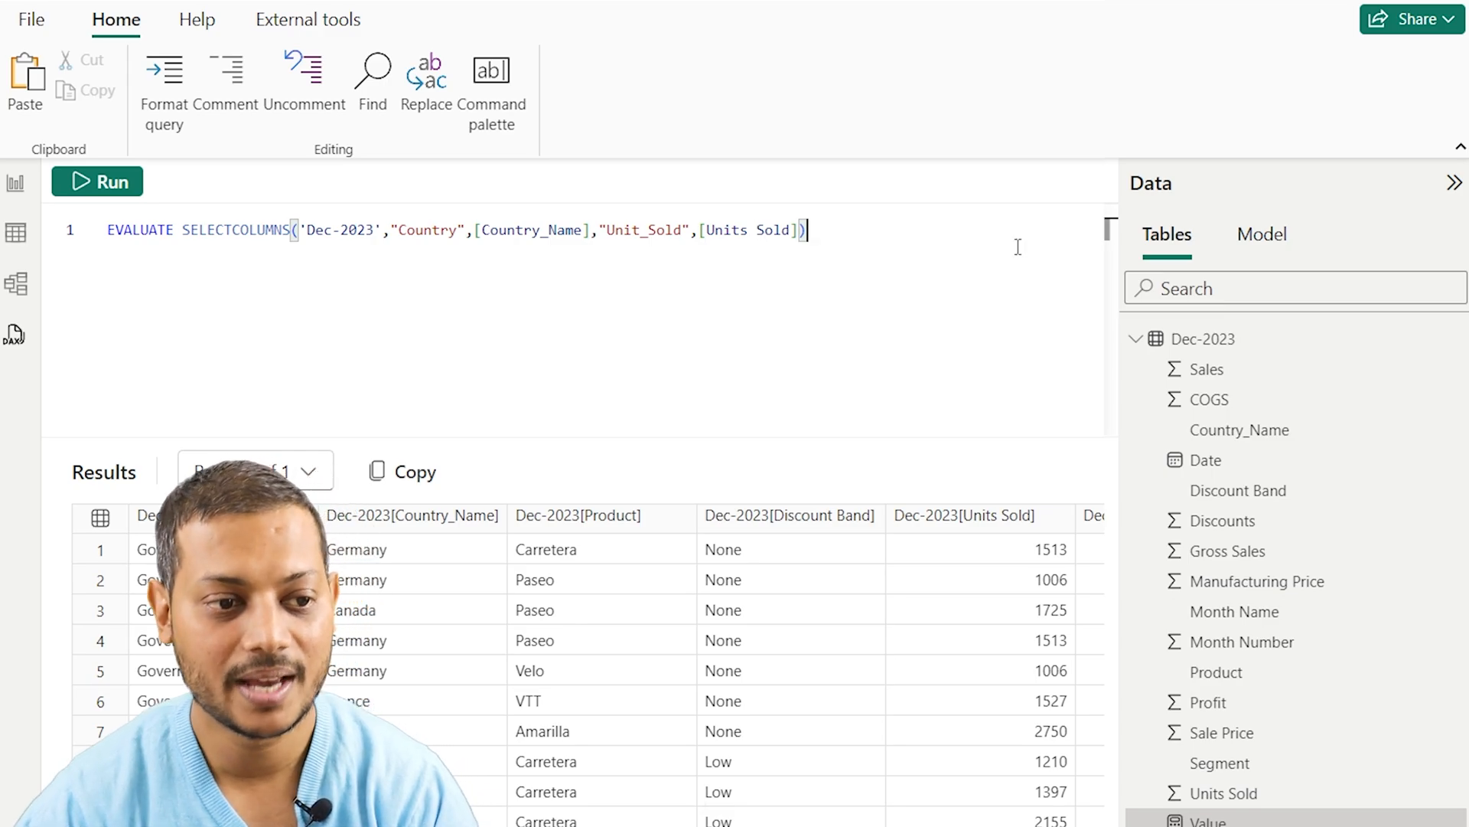
pyautogui.click(99, 191)
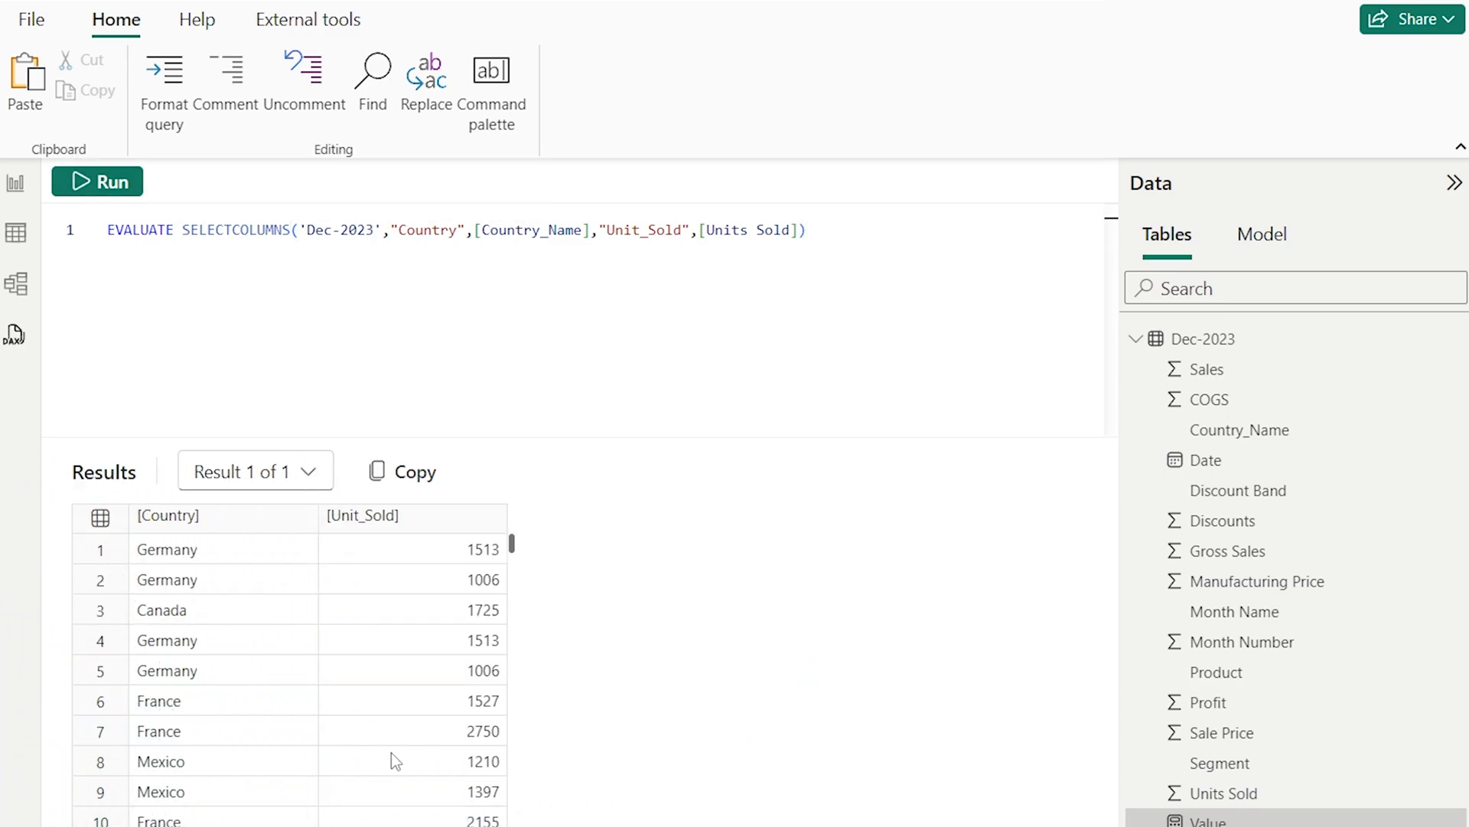
pyautogui.moveTo(418, 240)
pyautogui.mouseDown()
pyautogui.moveTo(158, 487)
pyautogui.moveTo(164, 504)
pyautogui.mouseUp()
pyautogui.moveTo(656, 233)
pyautogui.mouseDown()
pyautogui.moveTo(528, 396)
pyautogui.moveTo(385, 505)
pyautogui.mouseUp()
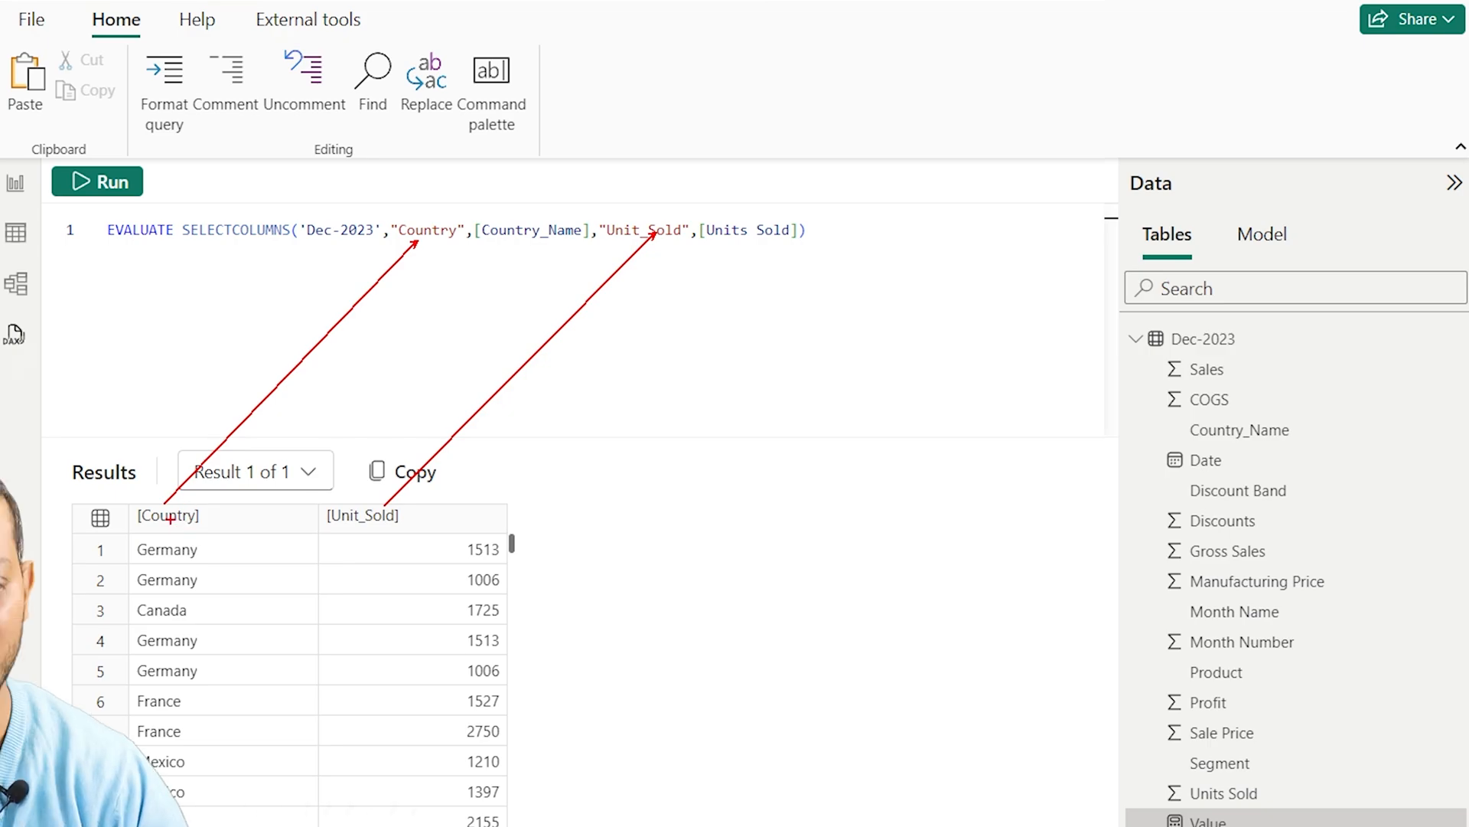
pyautogui.moveTo(117, 496); pyautogui.dragTo(315, 804)
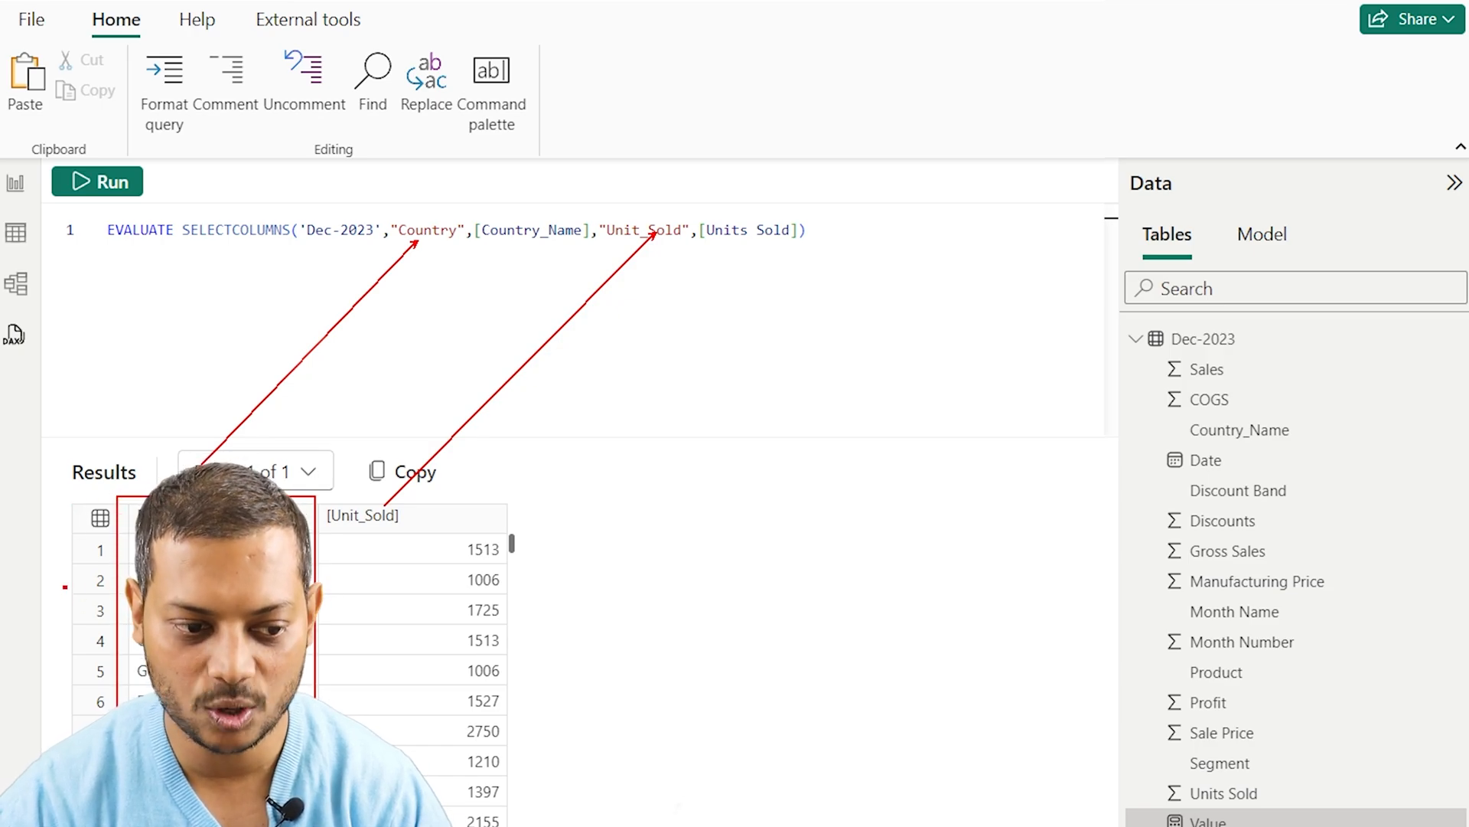
pyautogui.moveTo(64, 586); pyautogui.dragTo(552, 637)
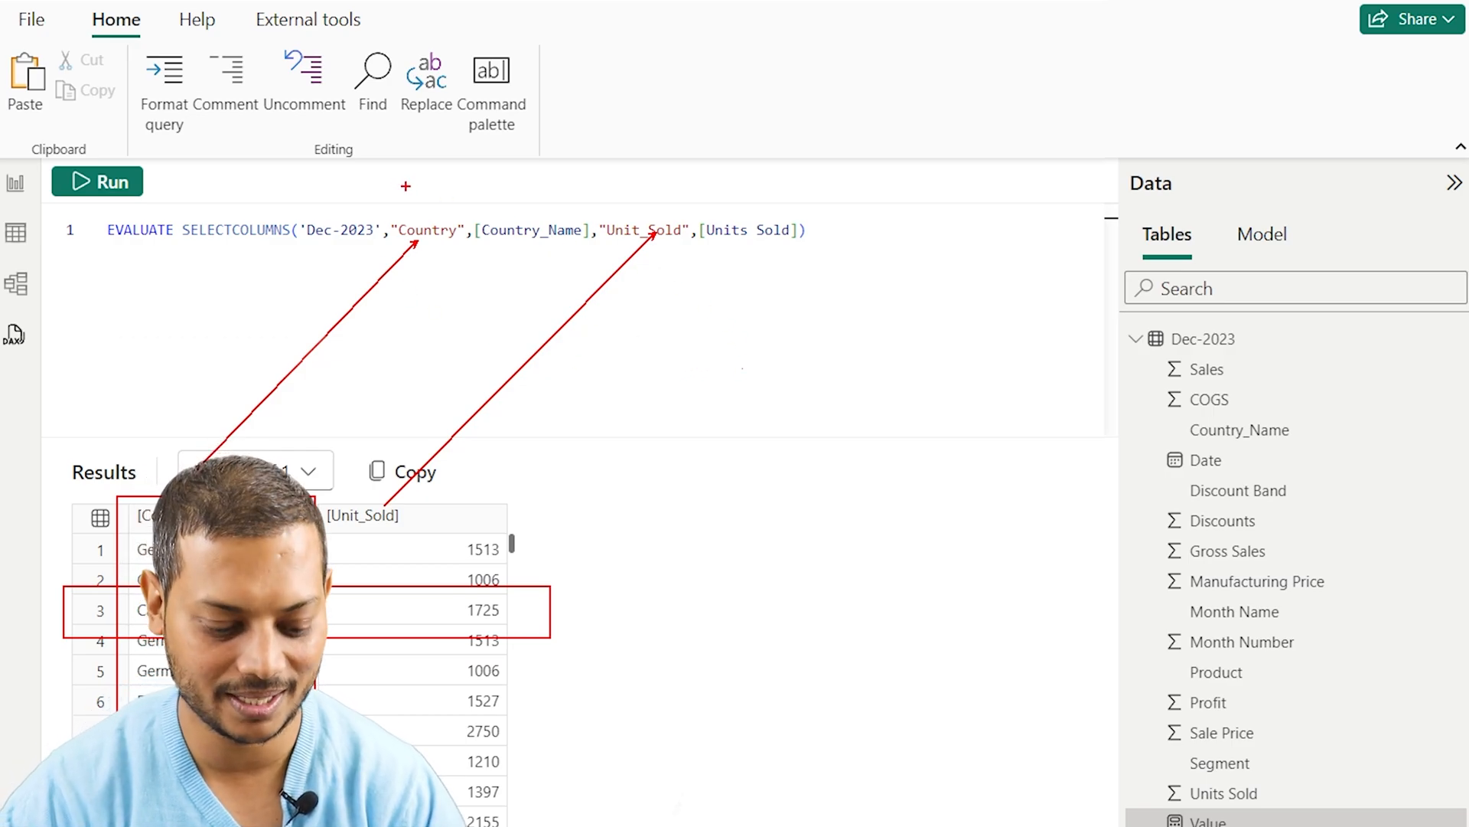
pyautogui.press('Escape')
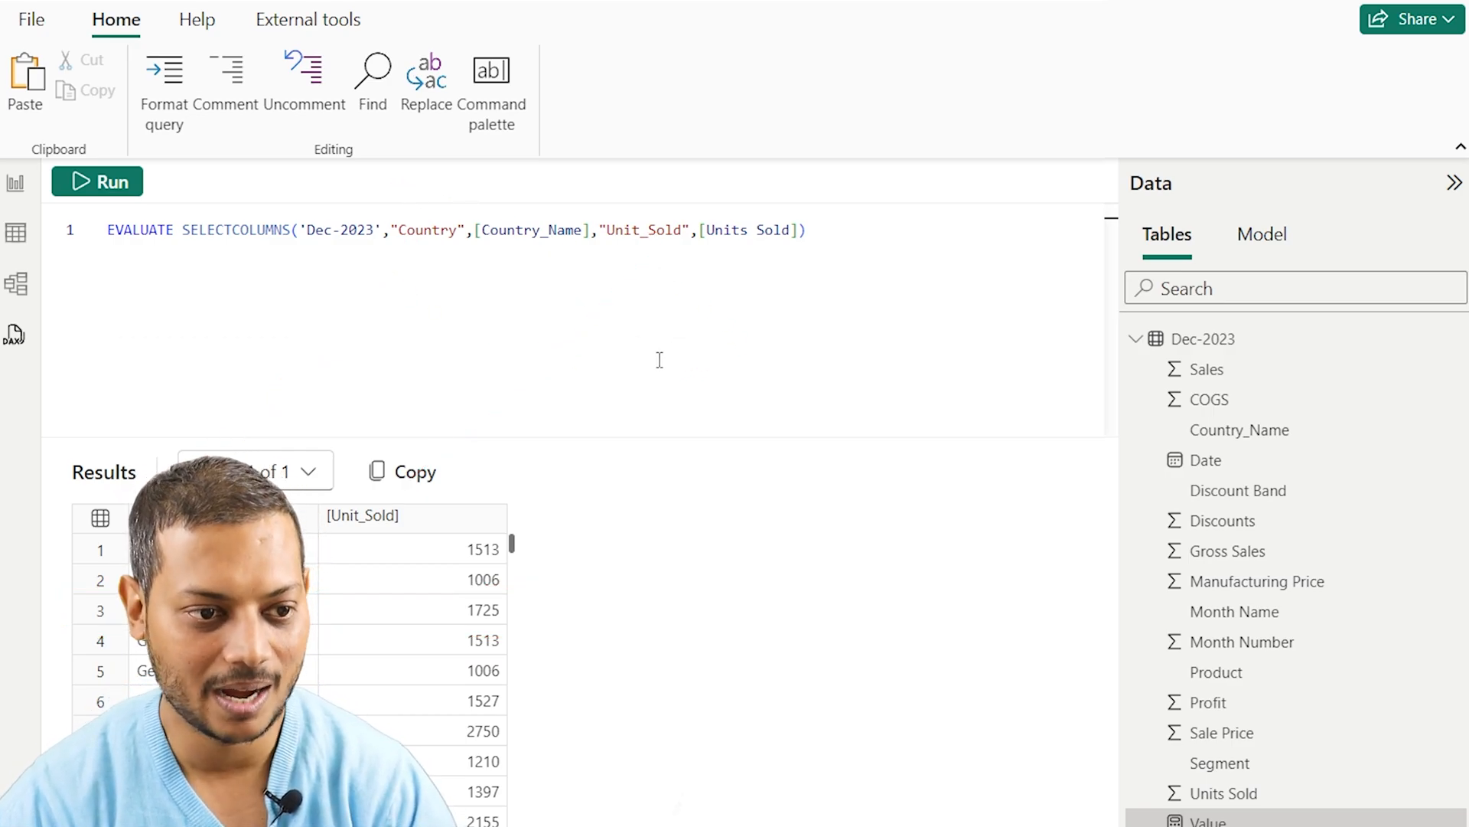
# Step: Switch to Table view to look at the Dec-2023 data
pyautogui.click(21, 252)
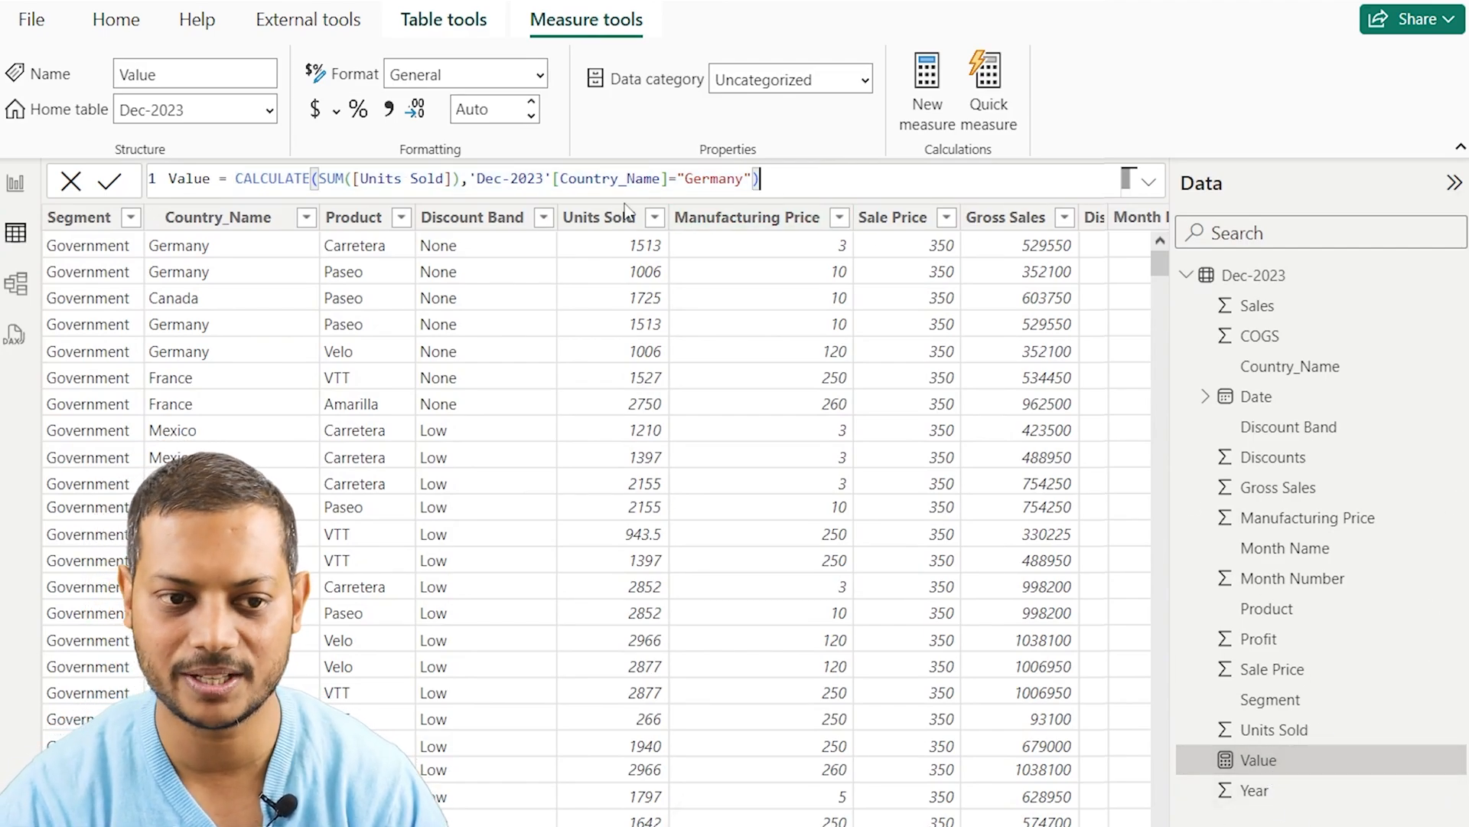
# Step: Examine the Value measure's CALCULATE formula together with the Units Sold and Country_Name columns it refers to
pyautogui.moveTo(239, 178); pyautogui.dragTo(778, 180)
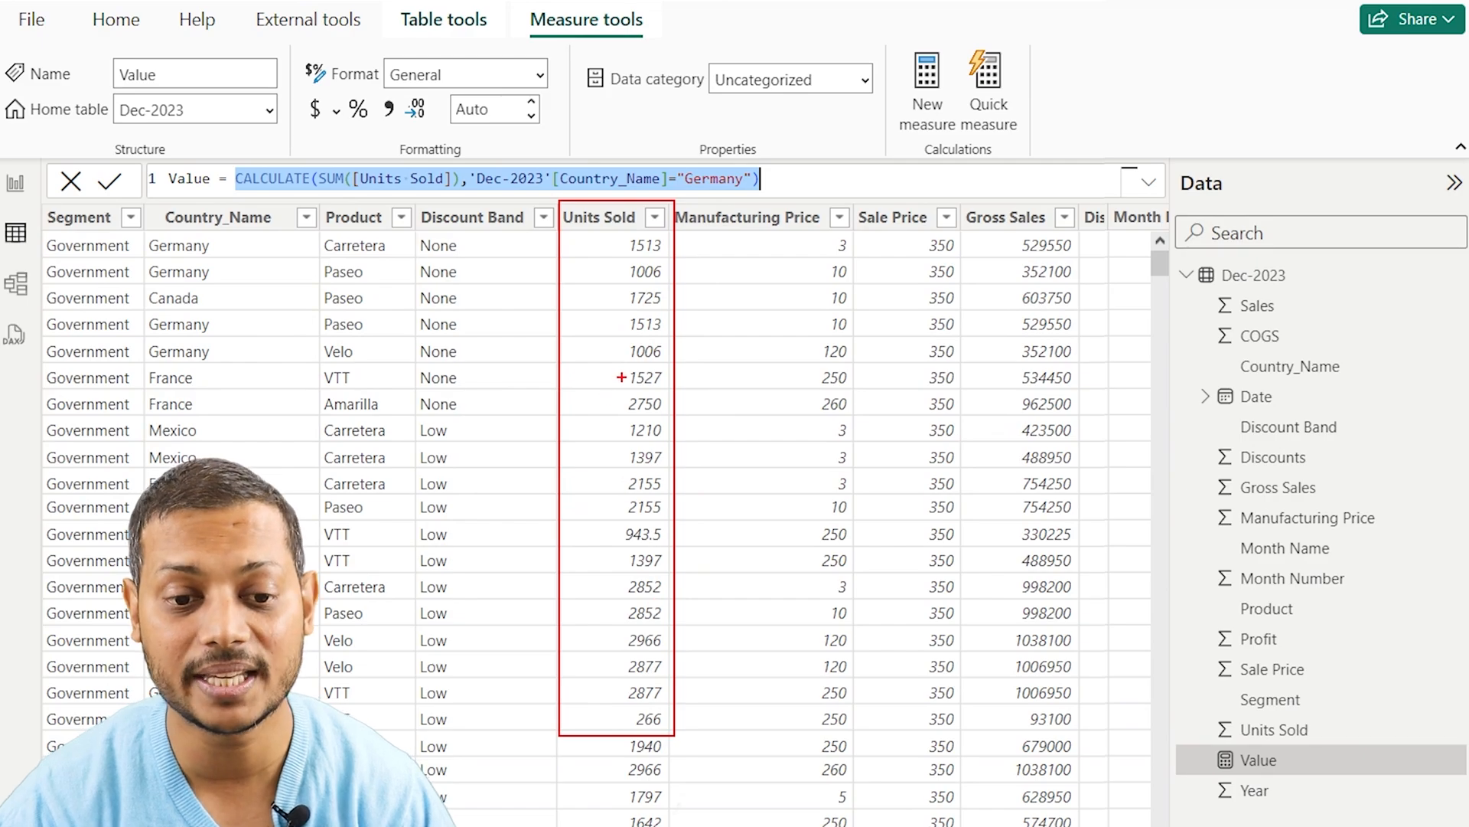
pyautogui.moveTo(153, 223)
pyautogui.mouseDown()
pyautogui.moveTo(288, 354)
pyautogui.moveTo(307, 348)
pyautogui.mouseUp()
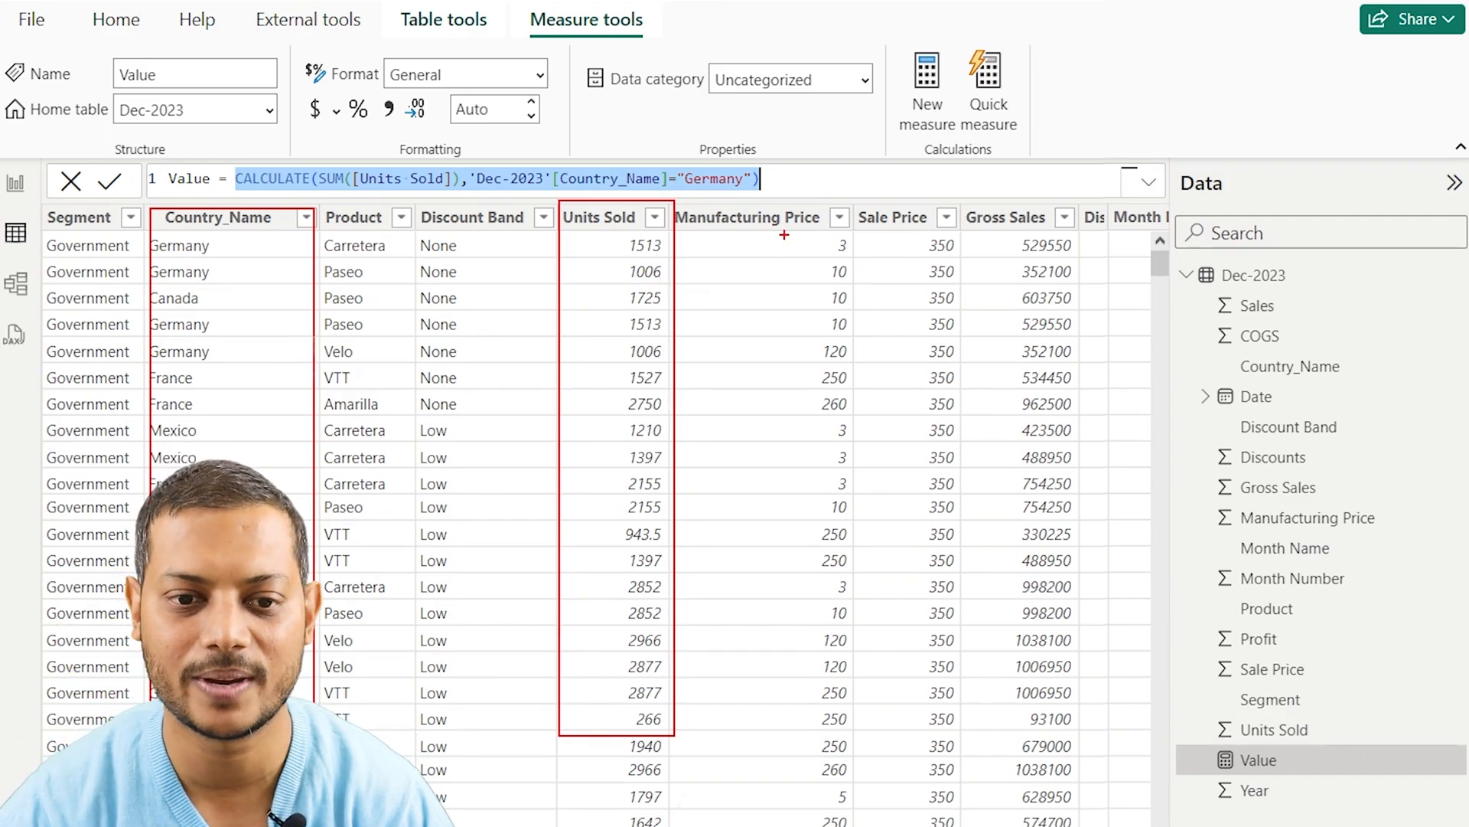
pyautogui.press('Escape')
pyautogui.click(771, 185)
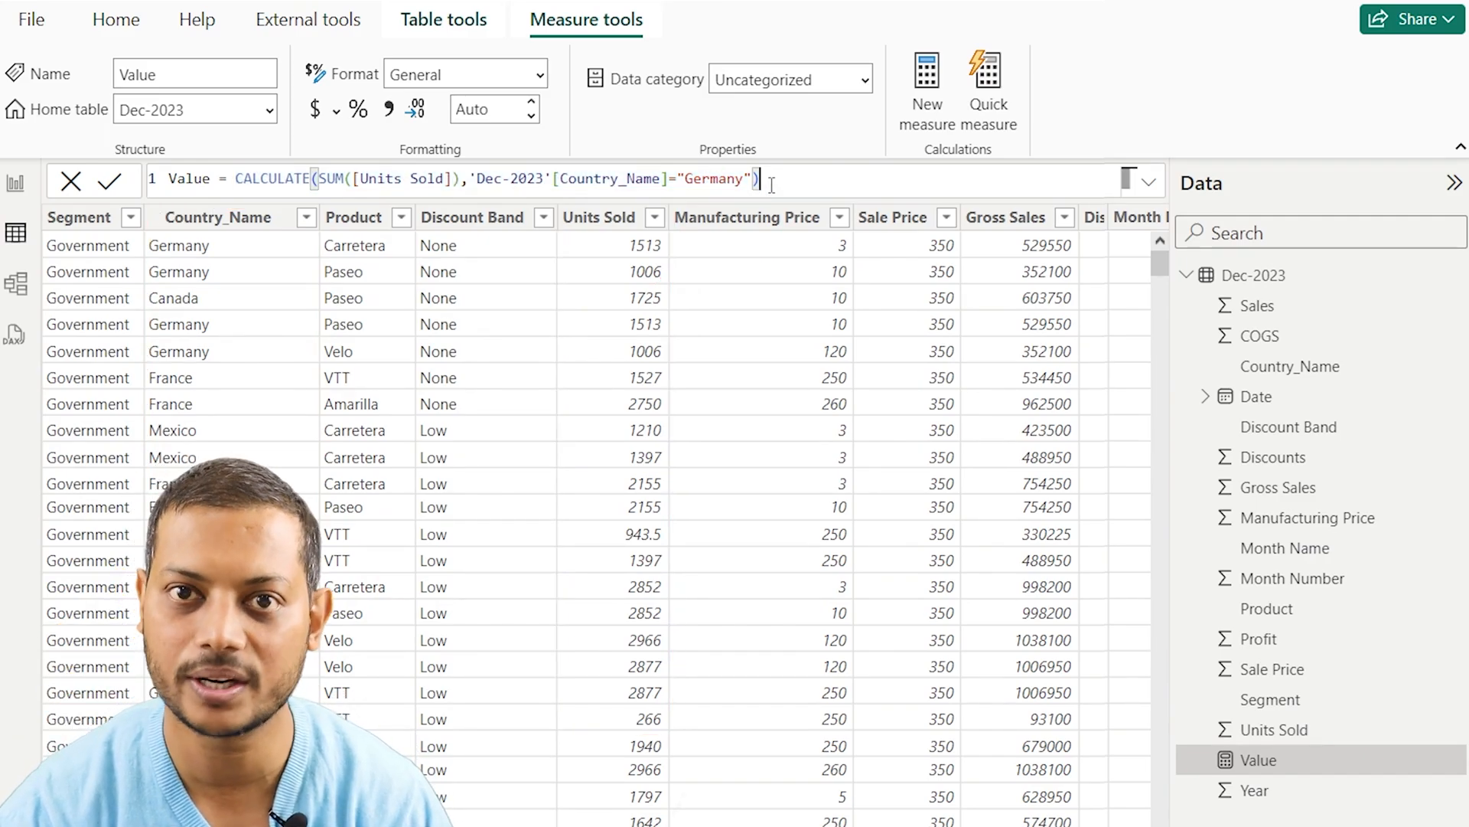
# Step: Add a card visual to the report canvas showing the Value measure, and widen the card
pyautogui.click(16, 182)
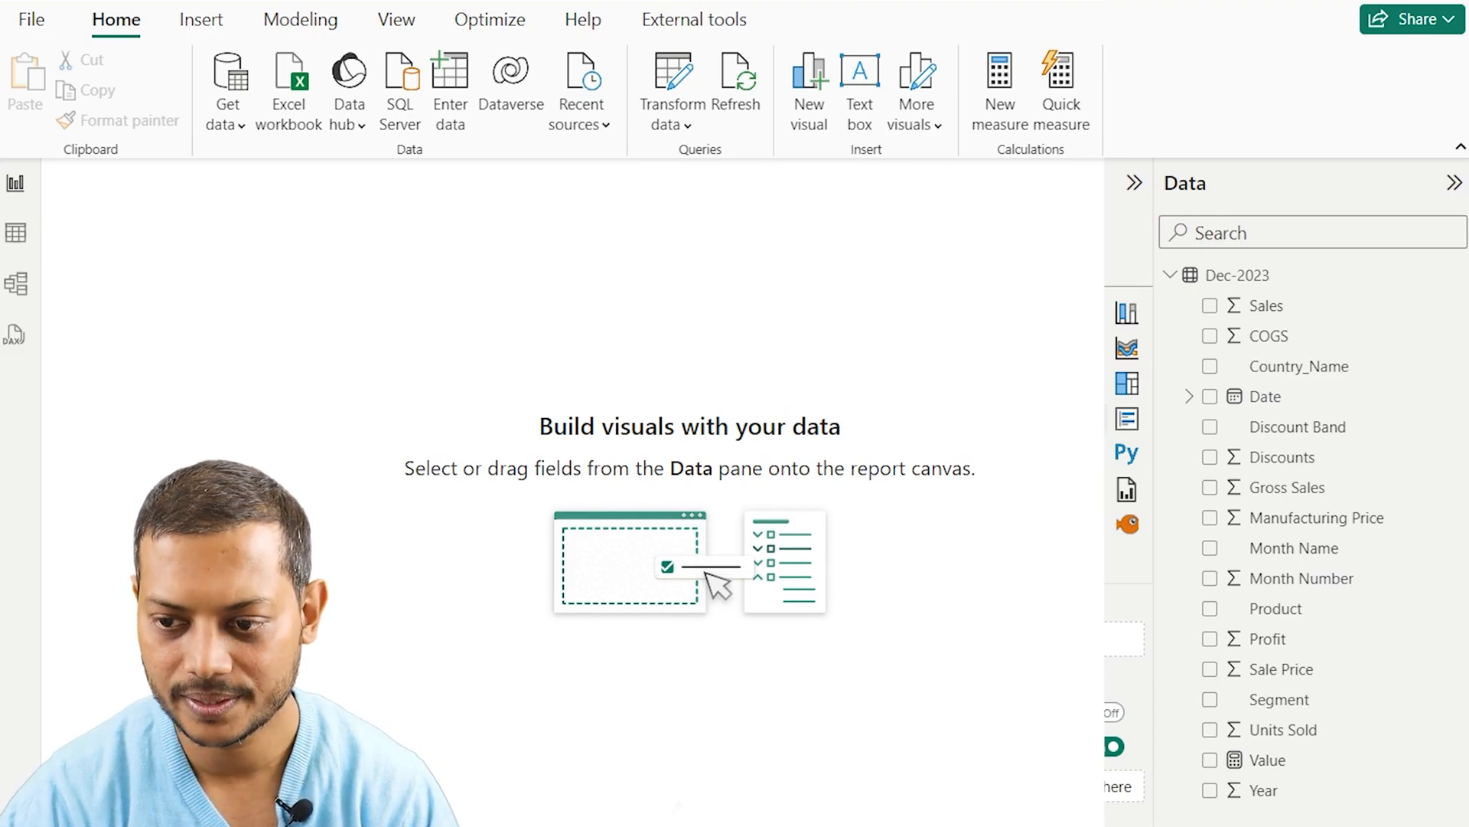
pyautogui.click(1092, 418)
pyautogui.moveTo(236, 398); pyautogui.dragTo(604, 494)
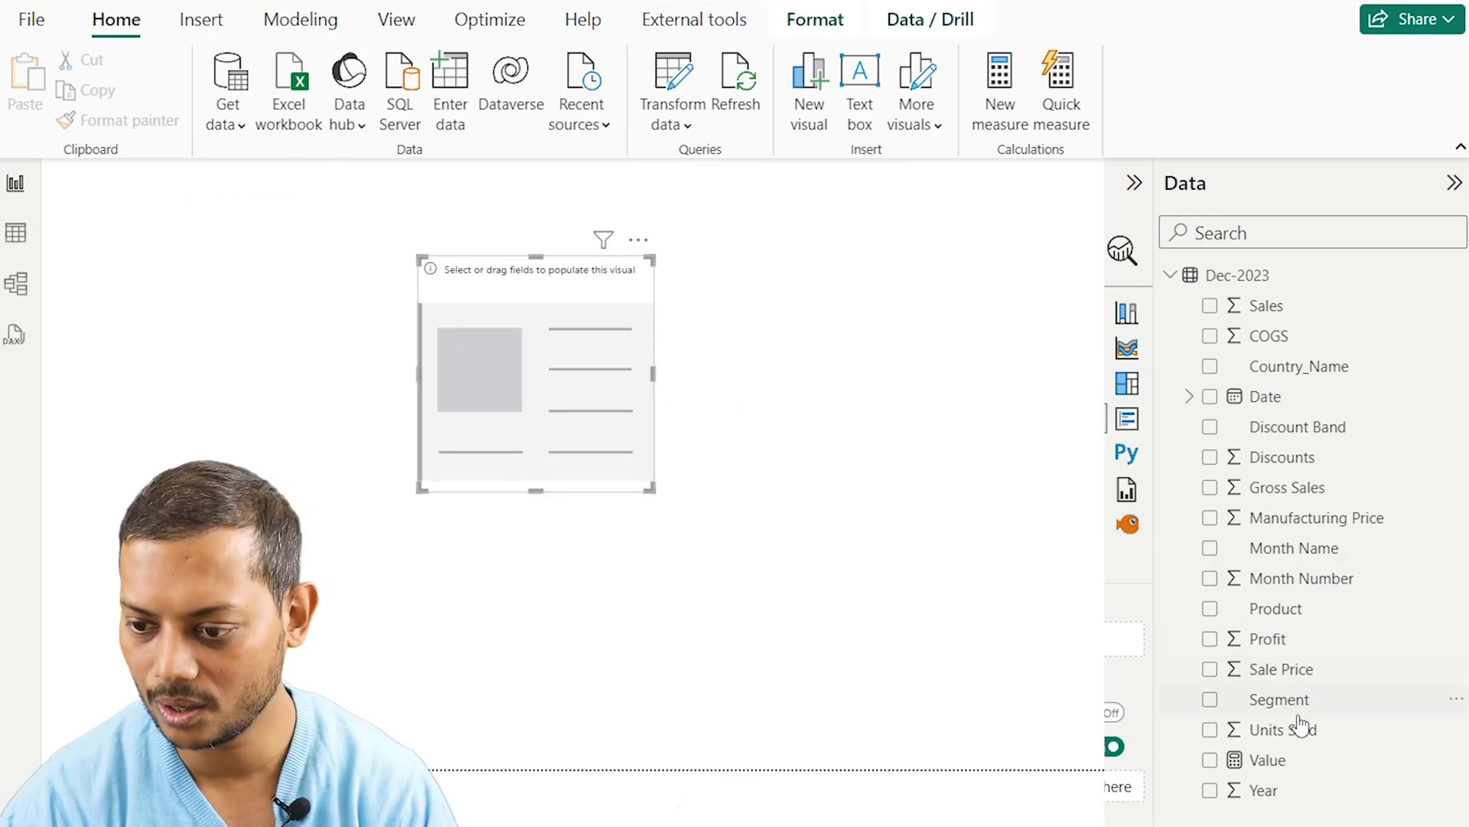
pyautogui.moveTo(1263, 775); pyautogui.dragTo(562, 429)
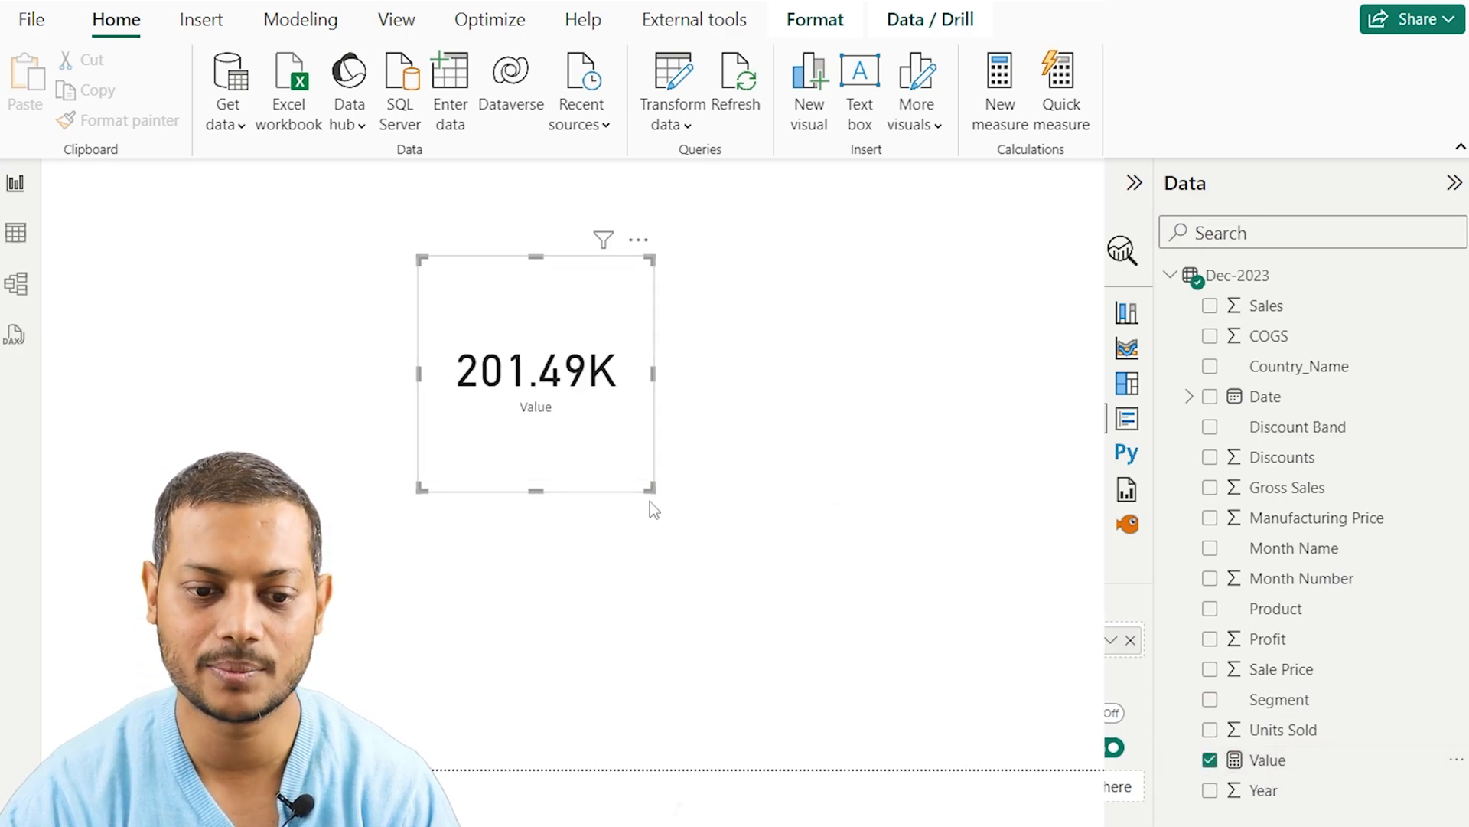
pyautogui.moveTo(649, 486); pyautogui.dragTo(957, 474)
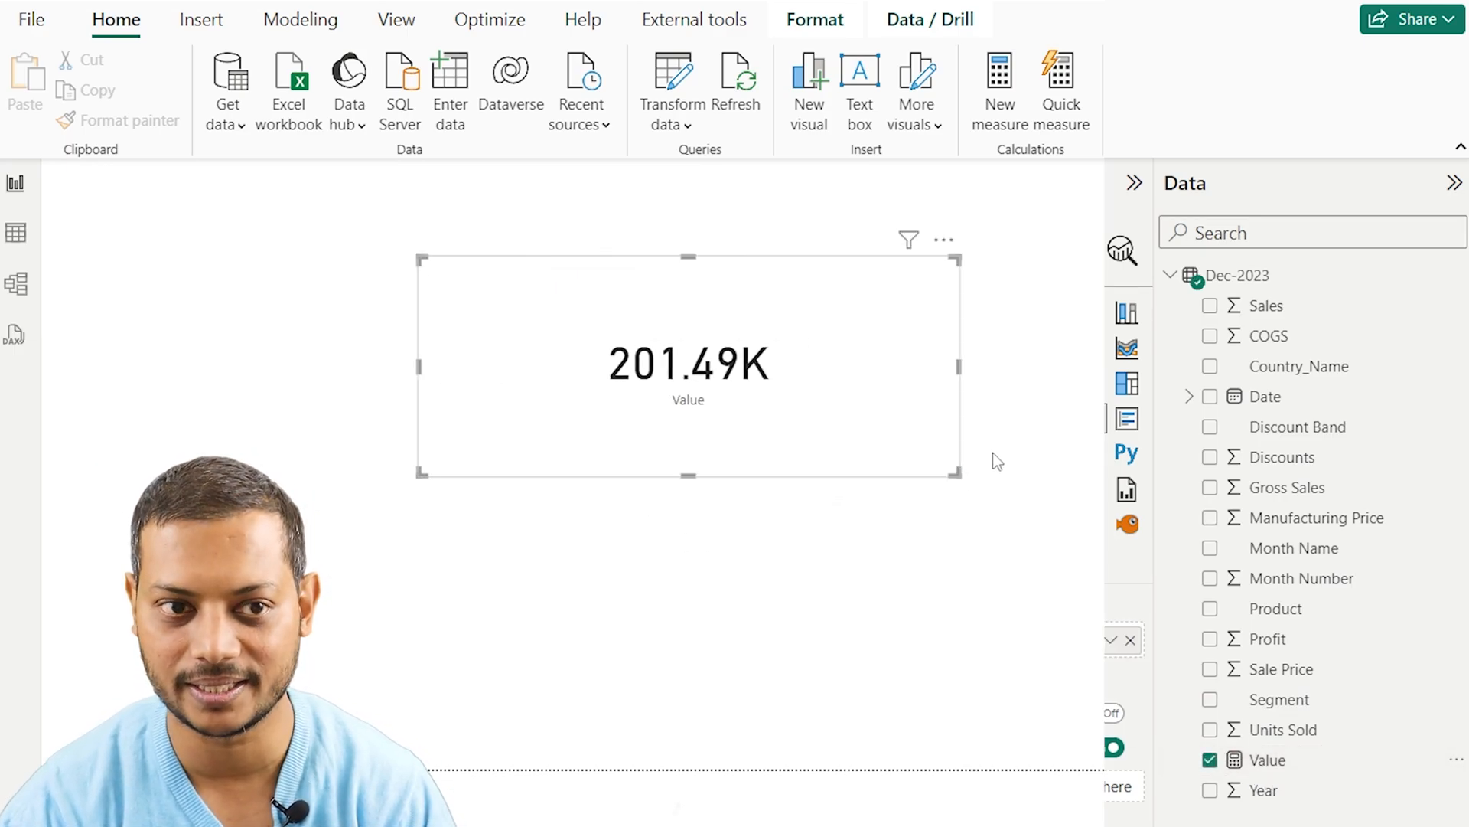
# Step: Return to DAX query view, write EVALUATE([Value]) on line 3 below the SELECTCOLUMNS query, and run only that line
pyautogui.click(16, 341)
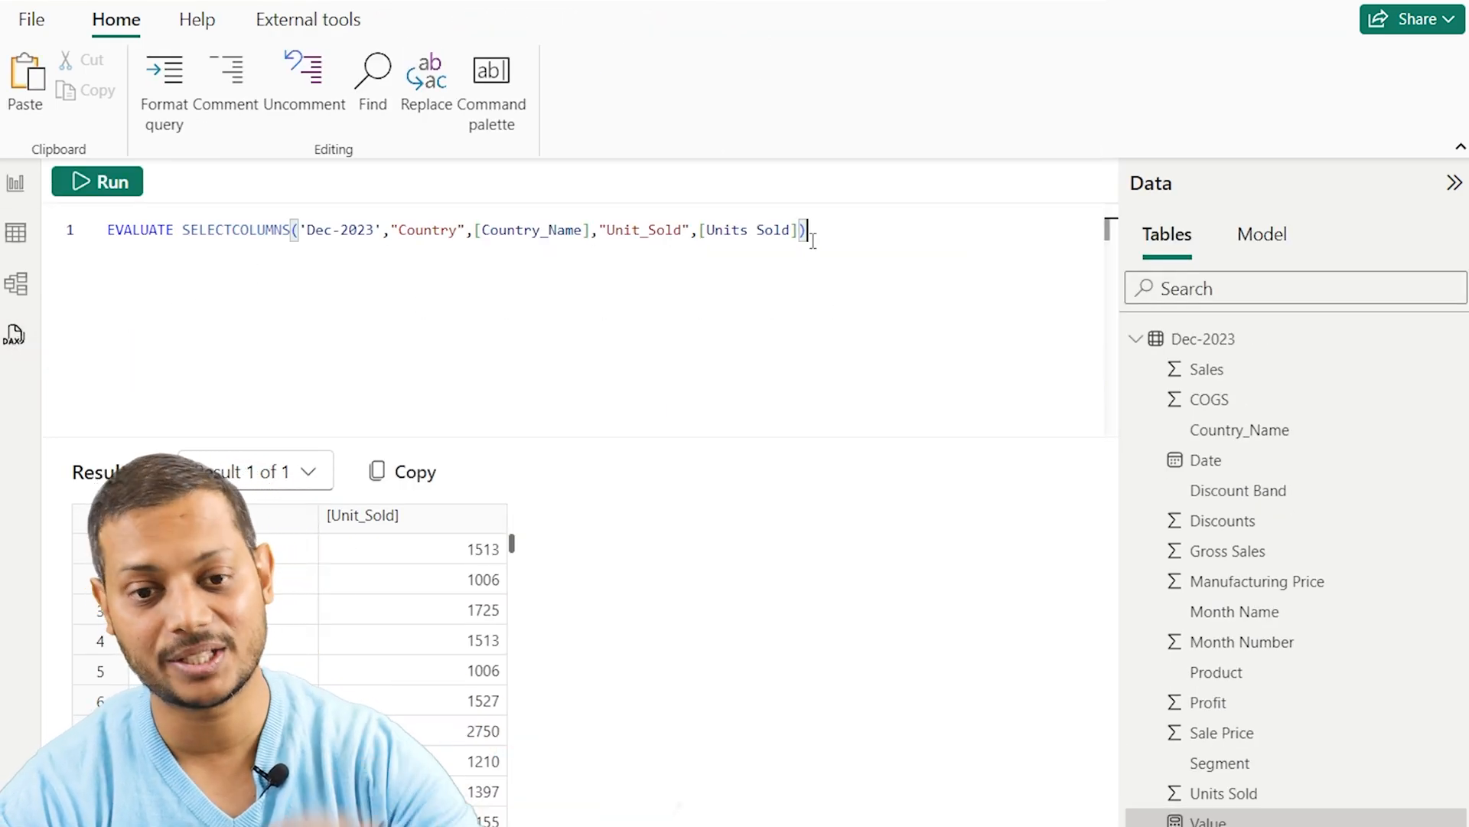
pyautogui.press('Return')
pyautogui.press('Return')
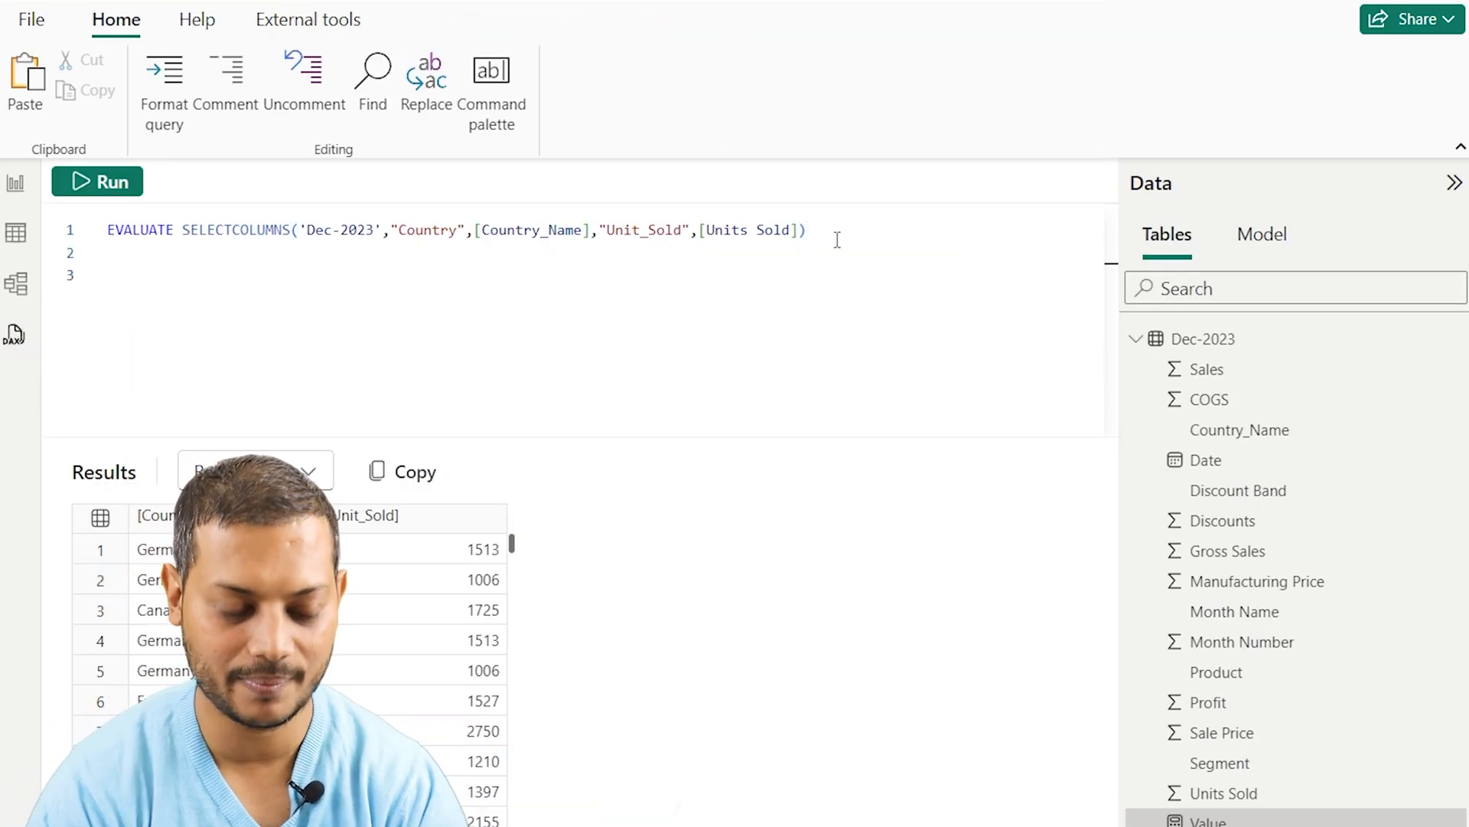
pyautogui.write('EVALUATE([Value')
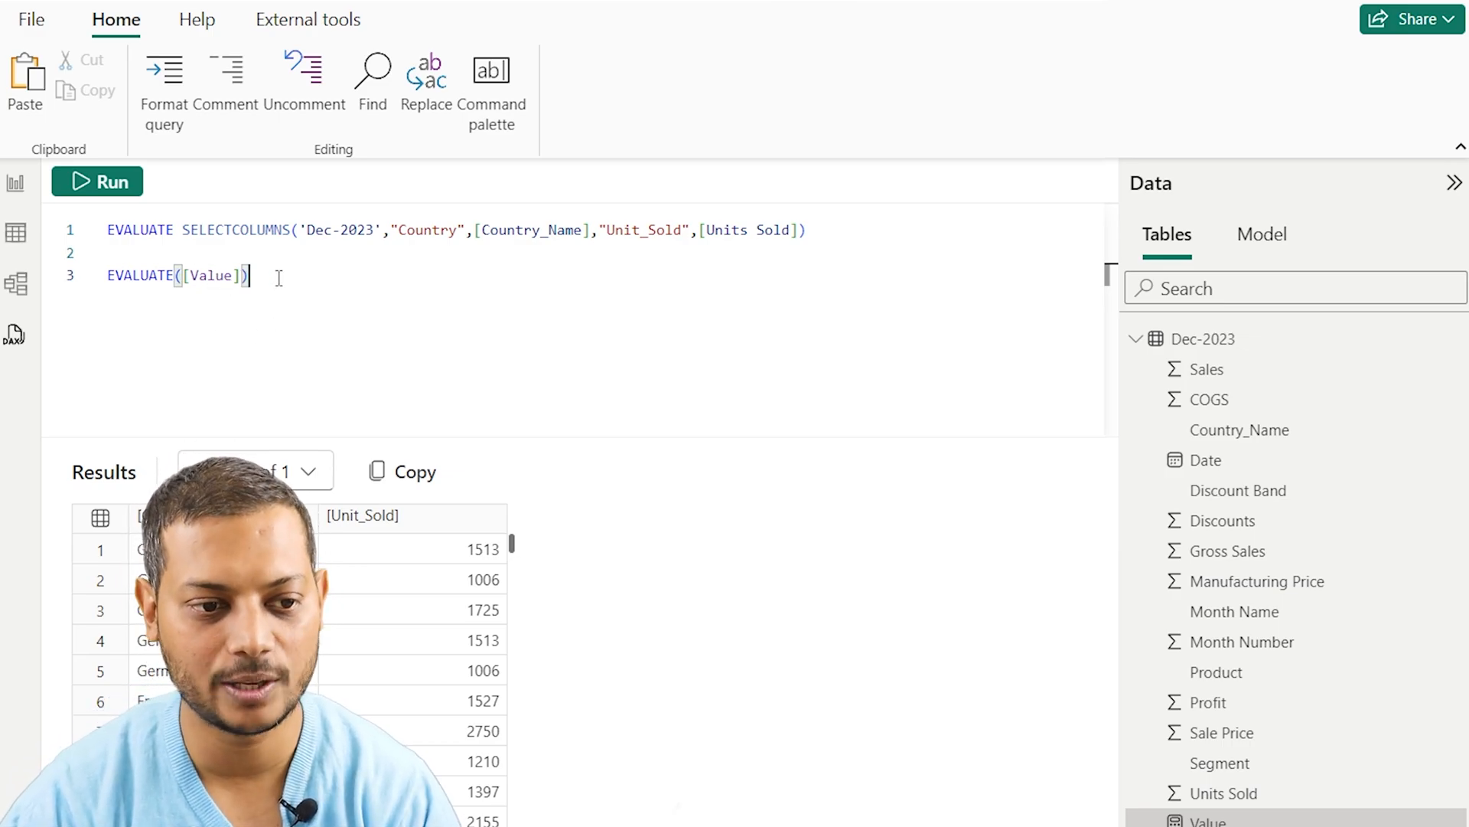
pyautogui.tripleClick(178, 278)
pyautogui.click(113, 186)
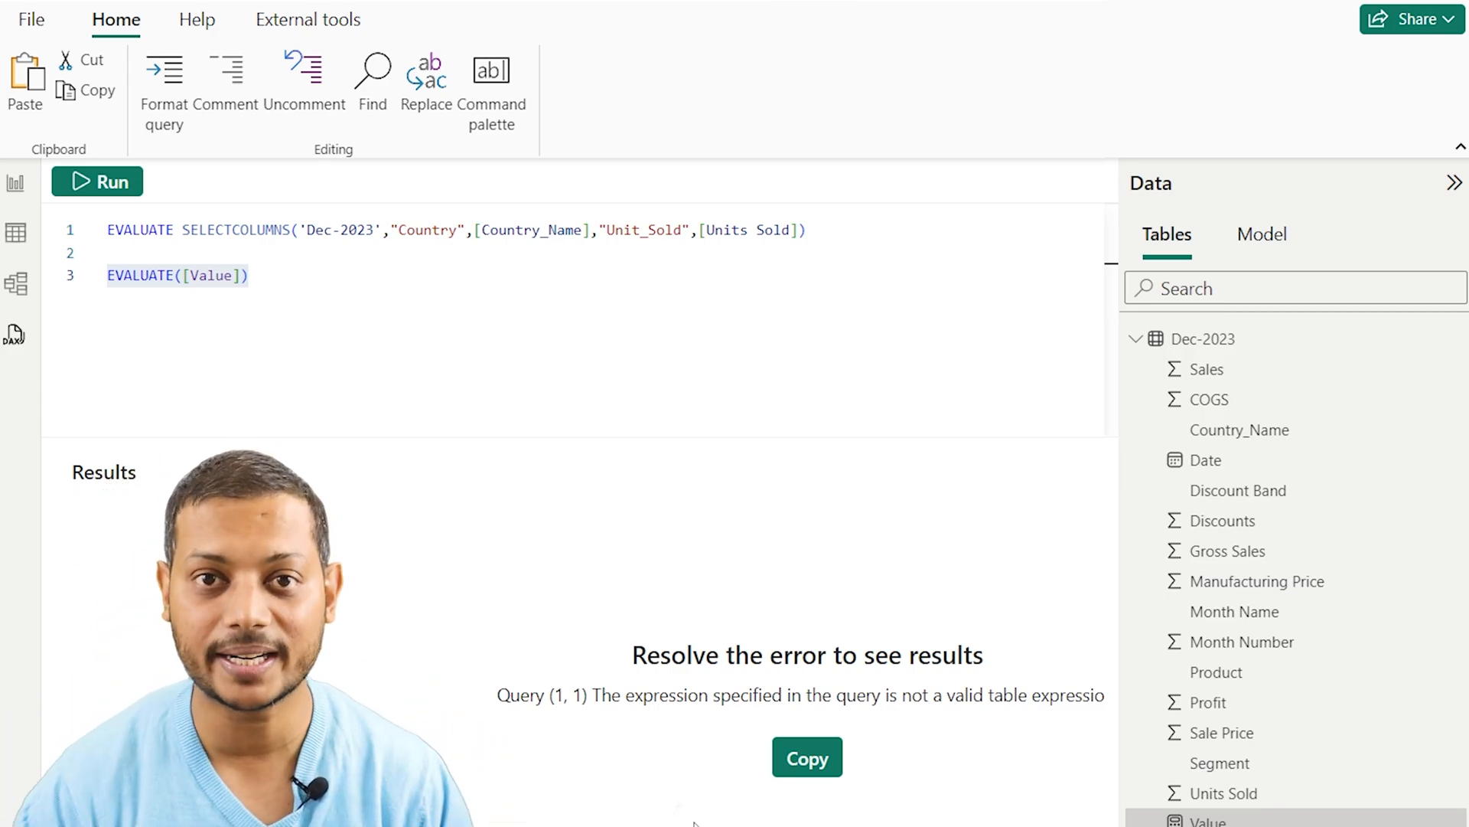
# Step: Wrap the measure reference in curly braces so line 3 reads EVALUATE { ([Value])}, and run only that line
pyautogui.click(318, 297)
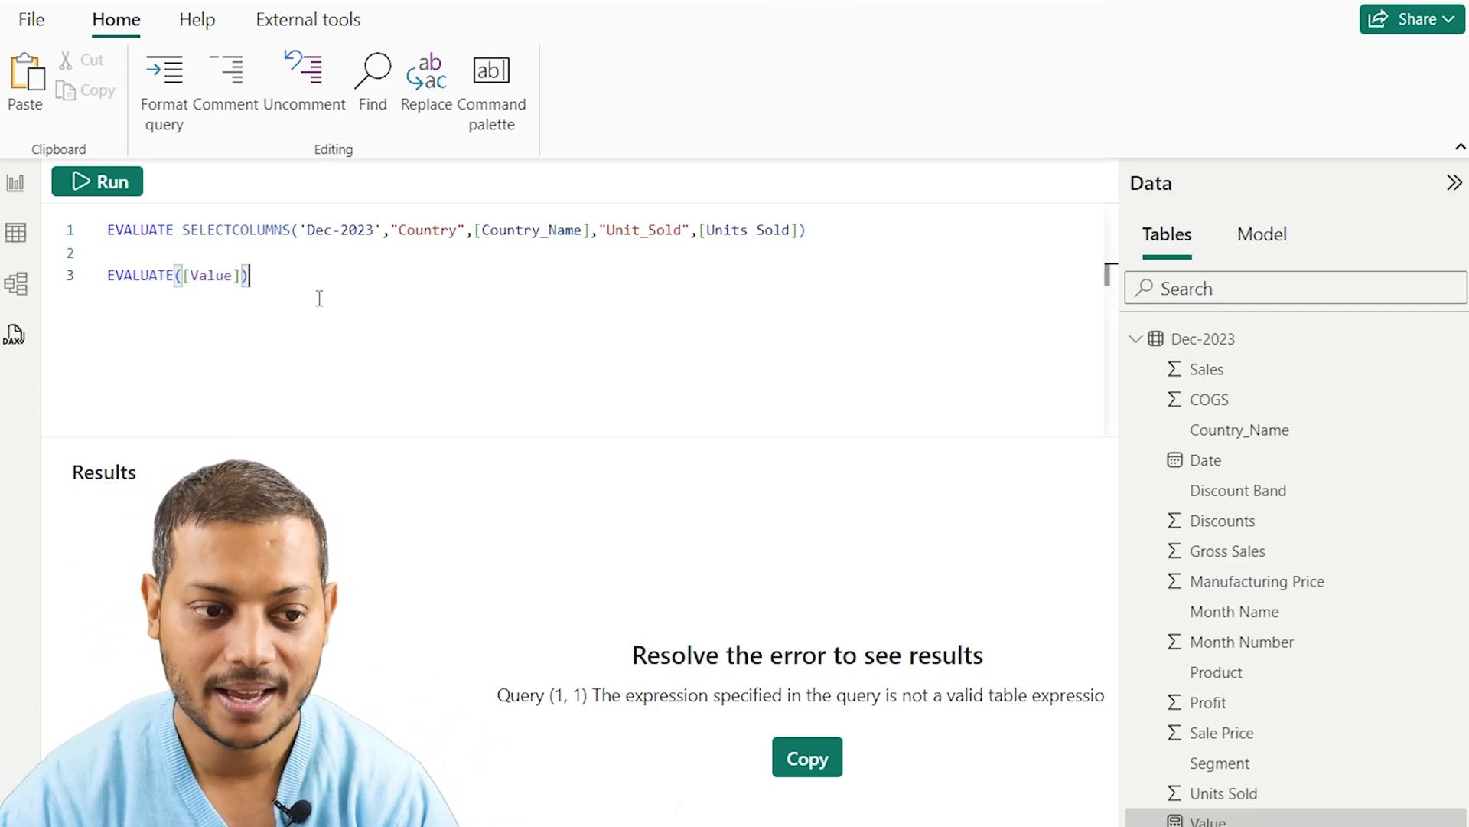
pyautogui.click(177, 277)
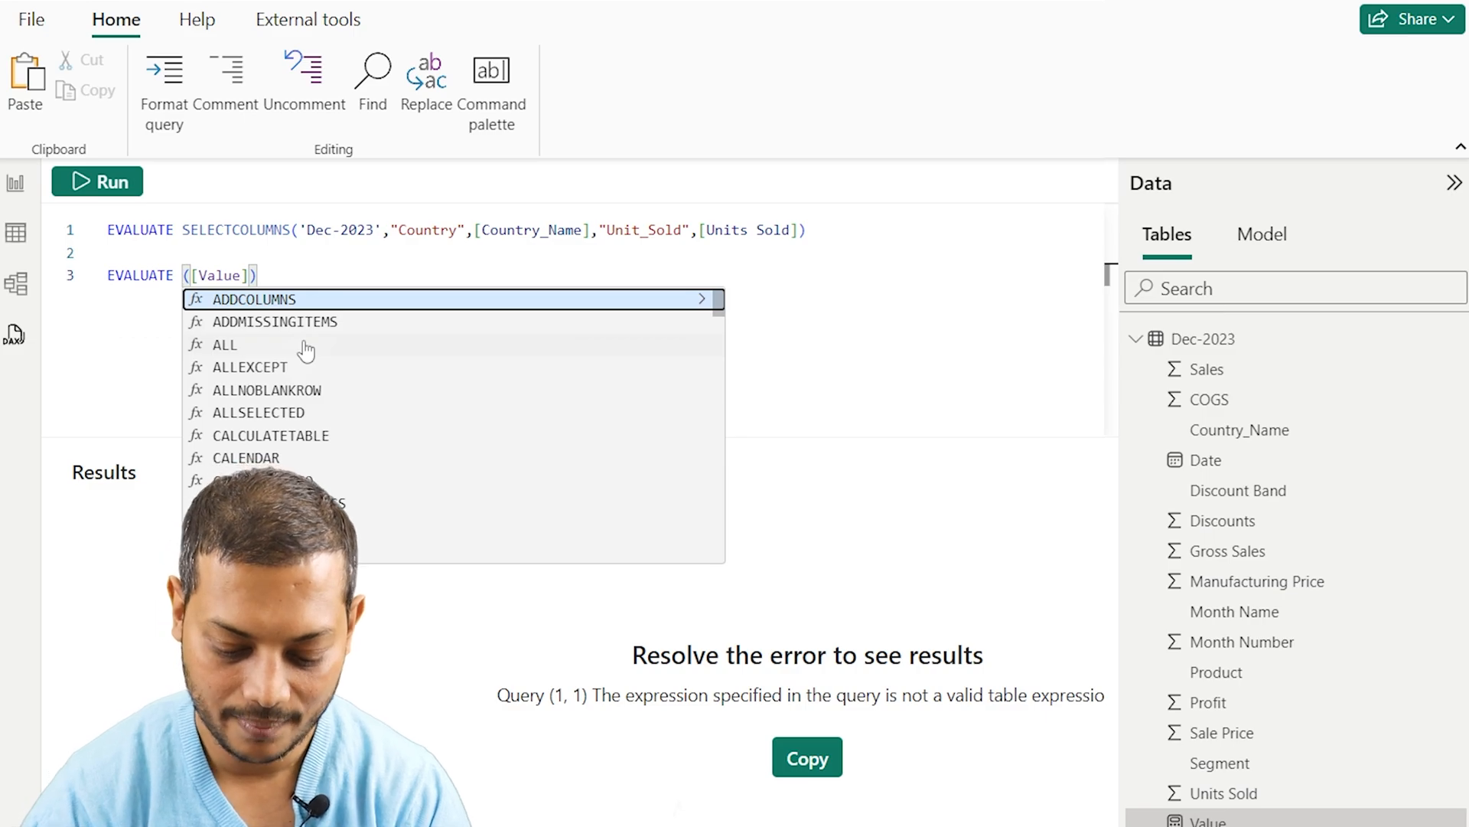
pyautogui.write('{')
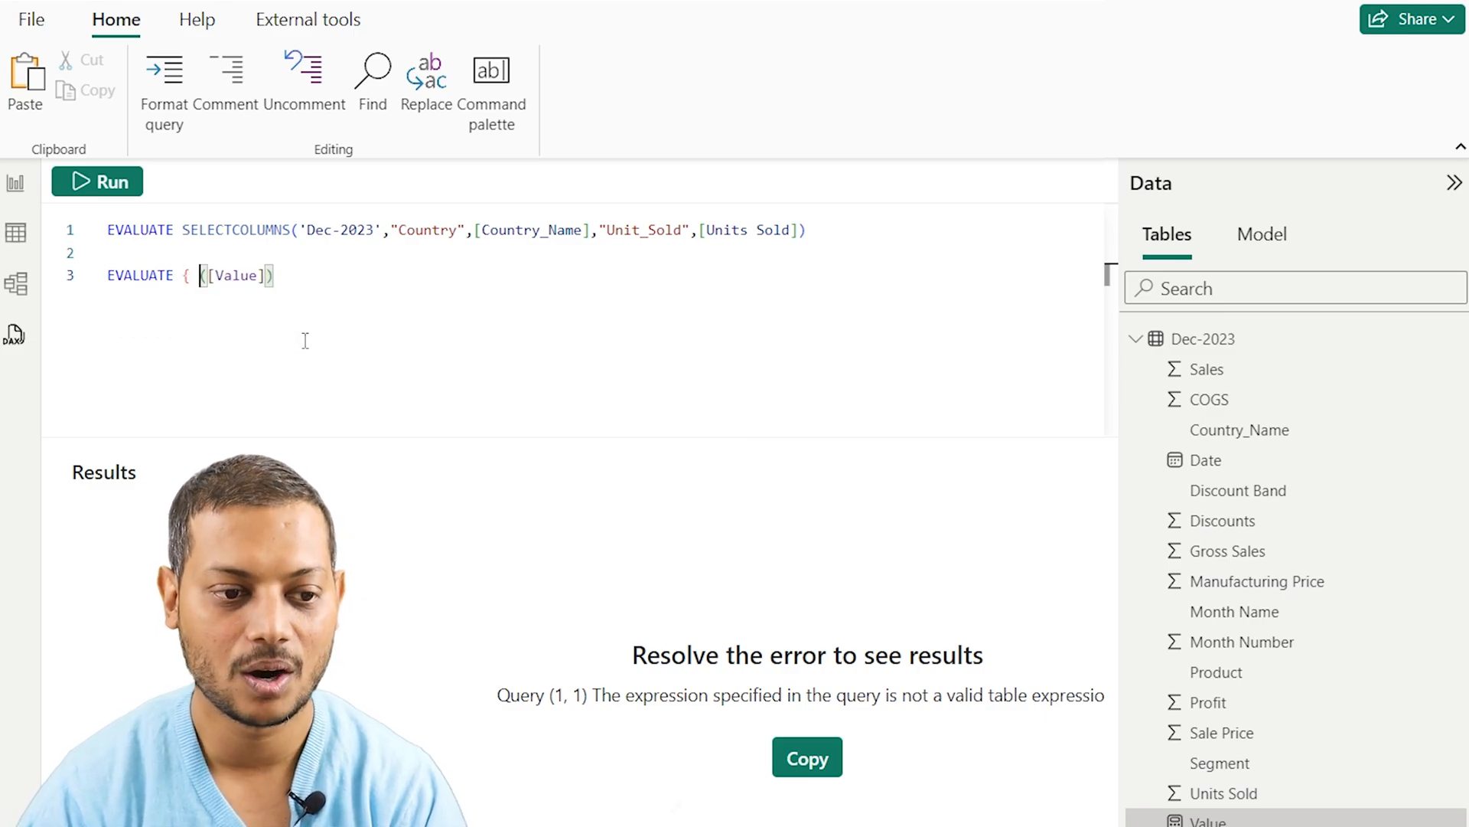
pyautogui.press('End')
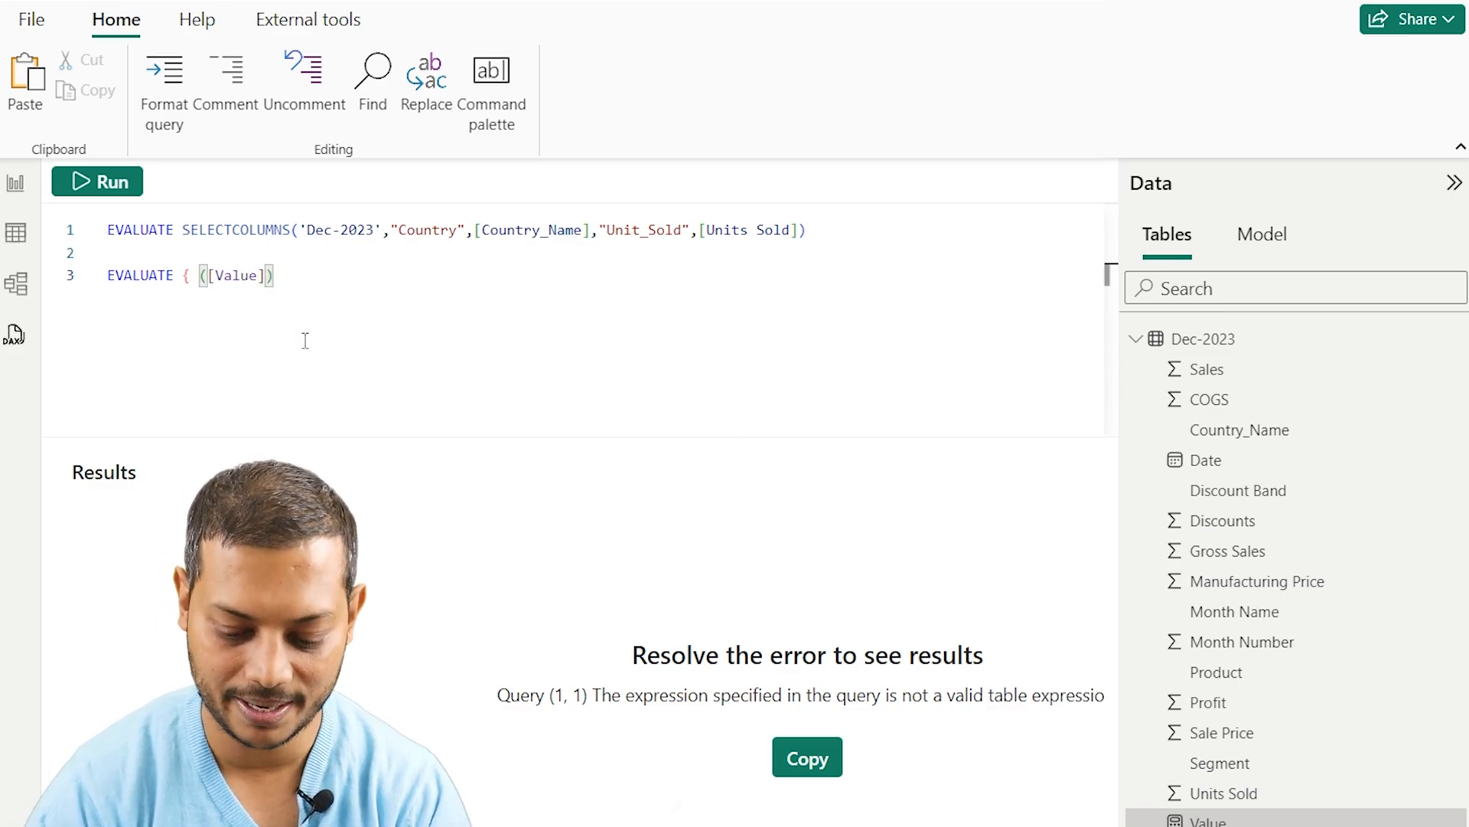
pyautogui.write('}')
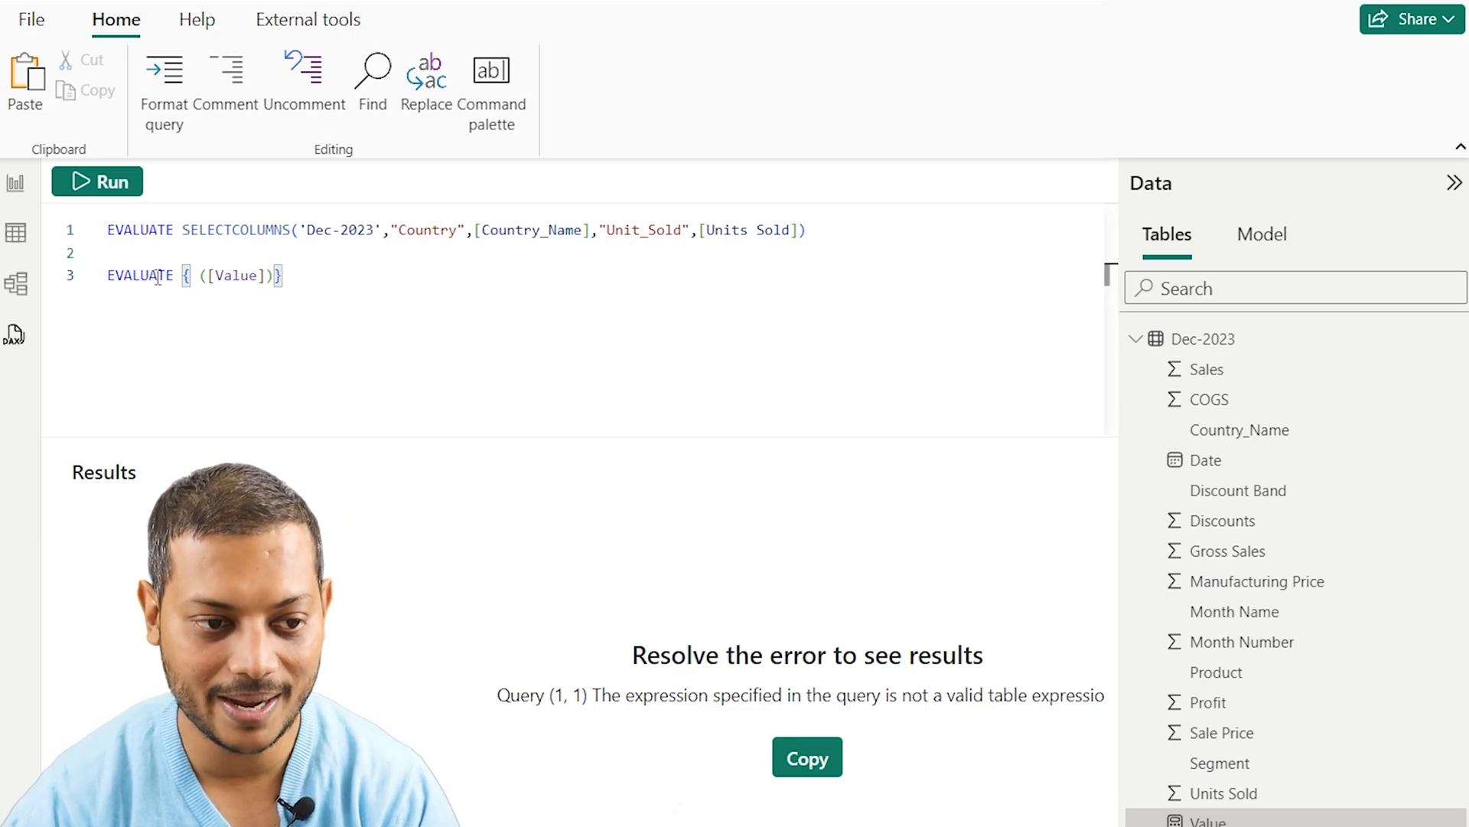
pyautogui.keyDown('shift'); pyautogui.click(109, 276); pyautogui.keyUp('shift')
pyautogui.click(98, 181)
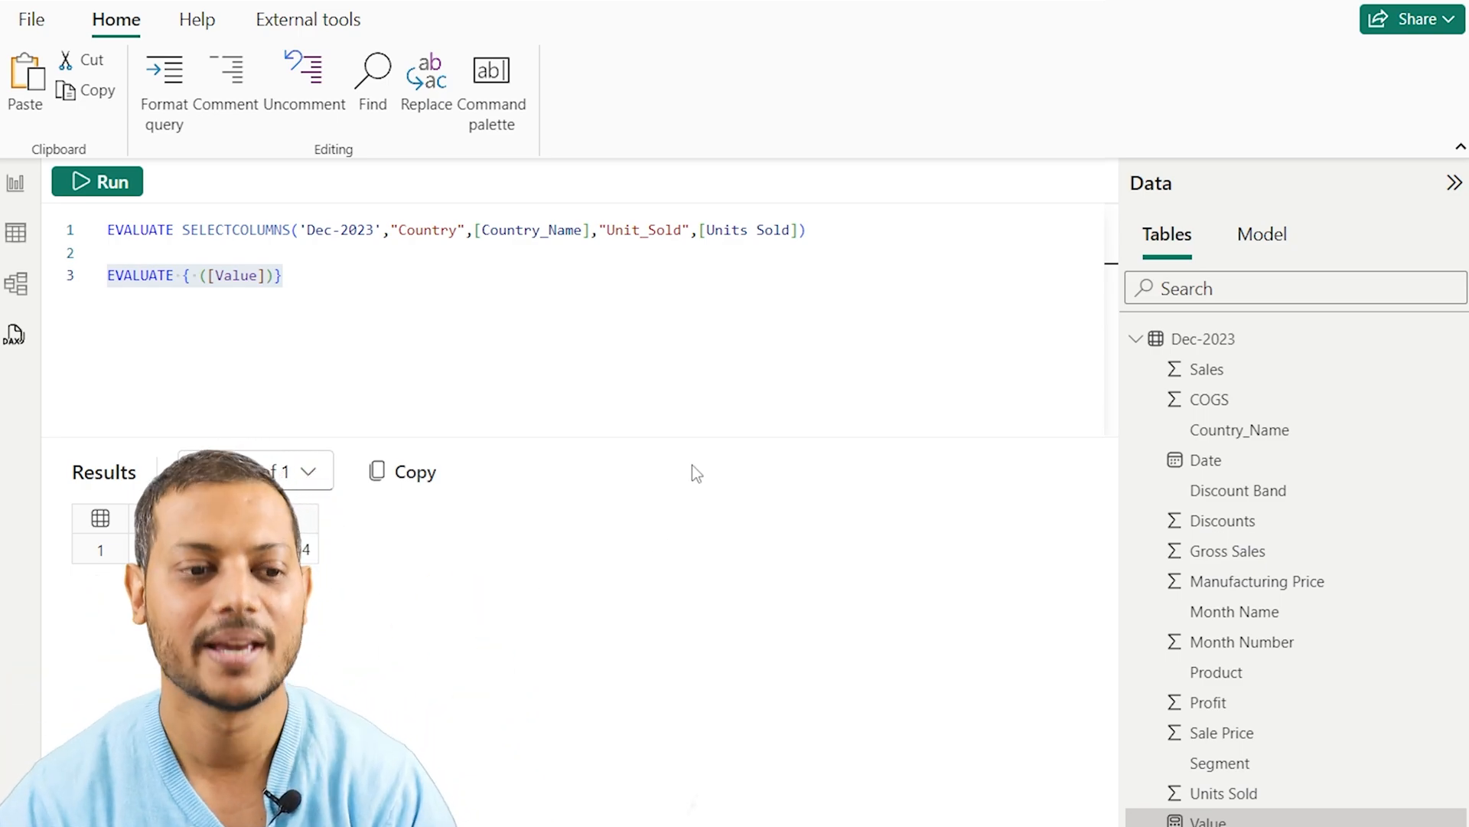
# Step: Make room for a third query on line 5 and check the Value measure's formula in Table view before returning to the query
pyautogui.click(344, 281)
pyautogui.press('Return')
pyautogui.press('Return')
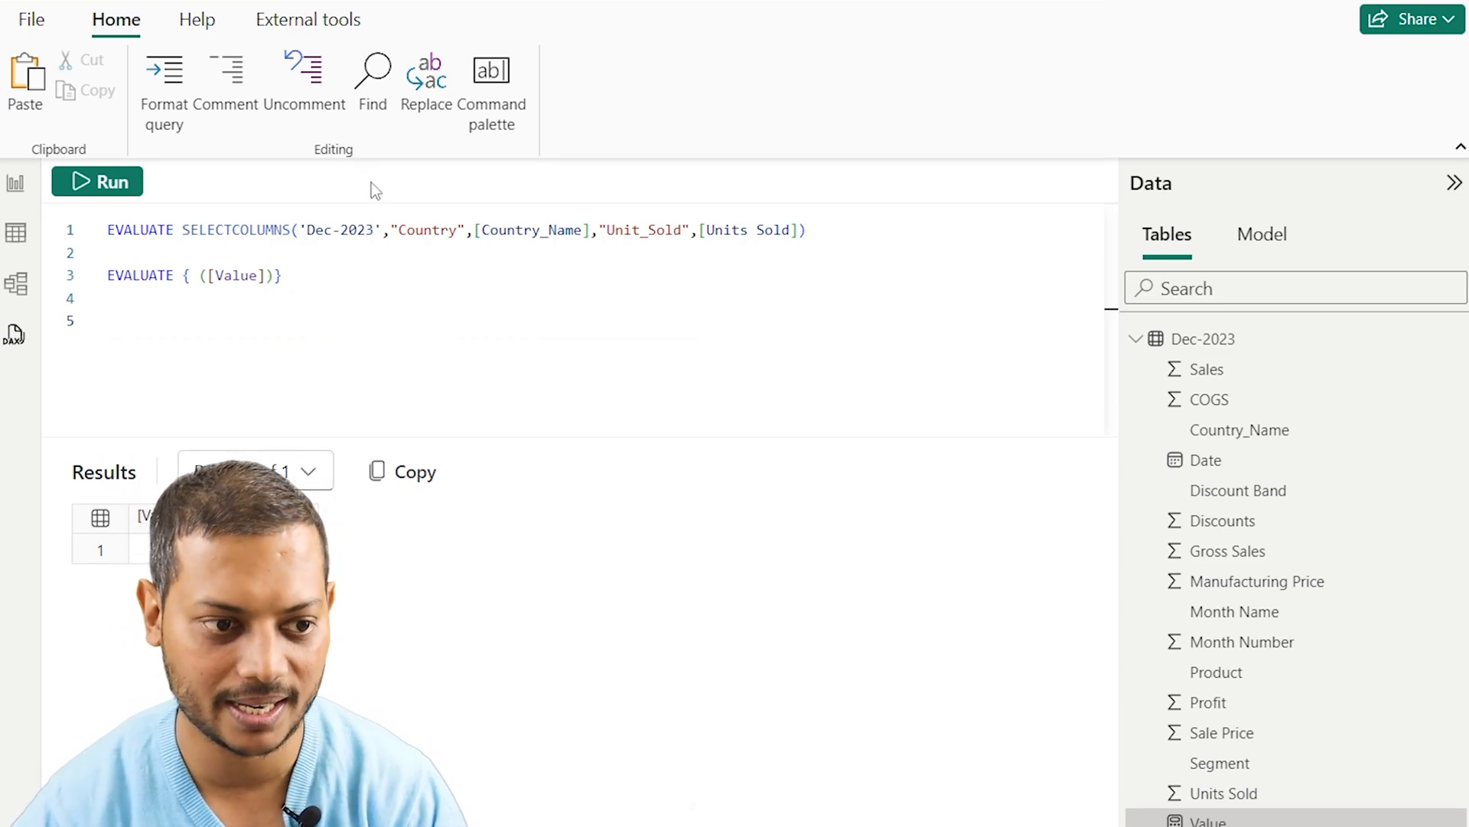
pyautogui.click(19, 235)
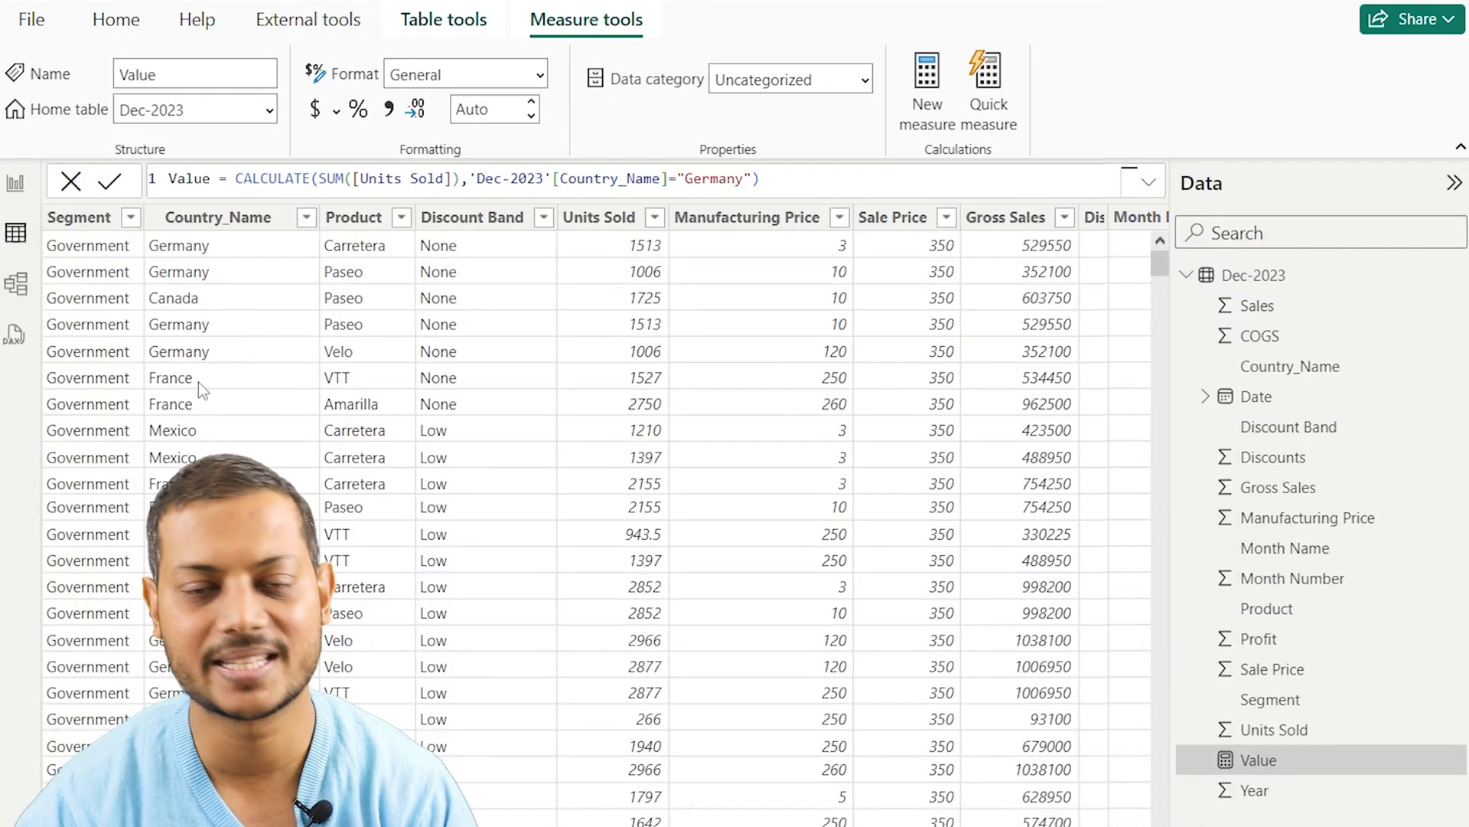
pyautogui.click(13, 335)
pyautogui.click(220, 318)
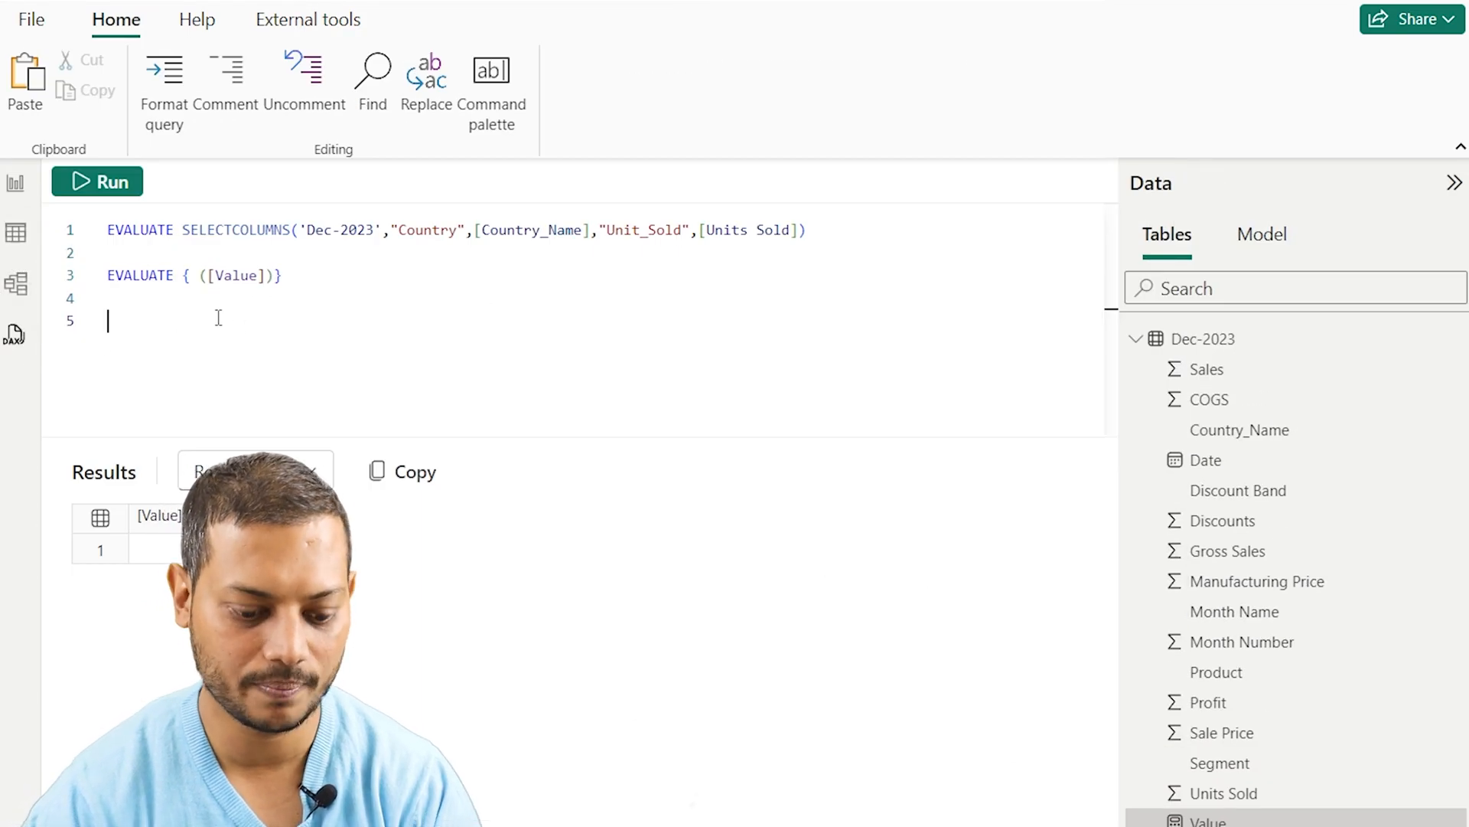
# Step: Start a third query on line 5 with EVALUATE and an opening parenthesis, followed by the CALCULATE function
pyautogui.write('eval')
pyautogui.press('Tab')
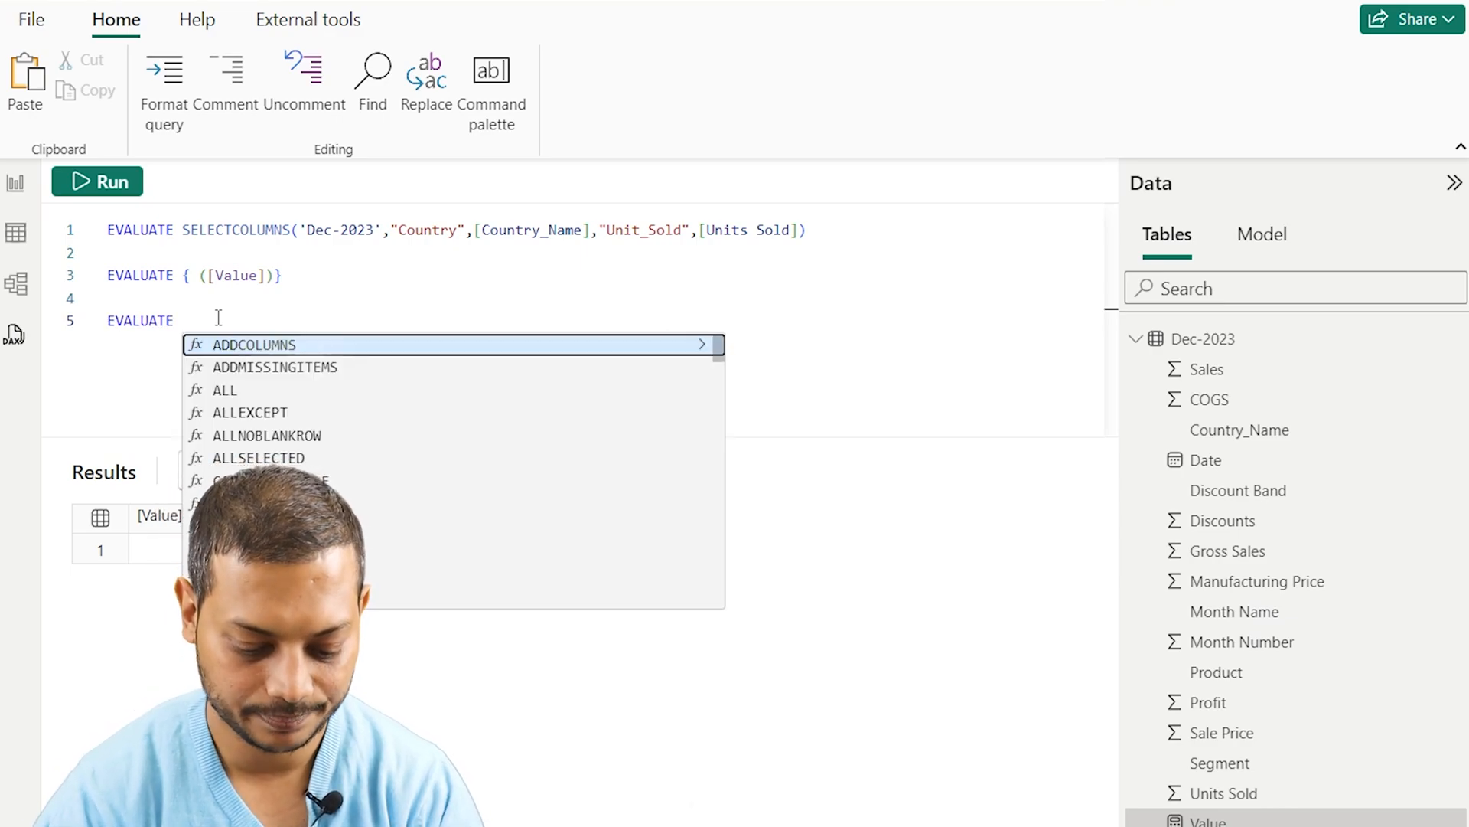
pyautogui.write('(')
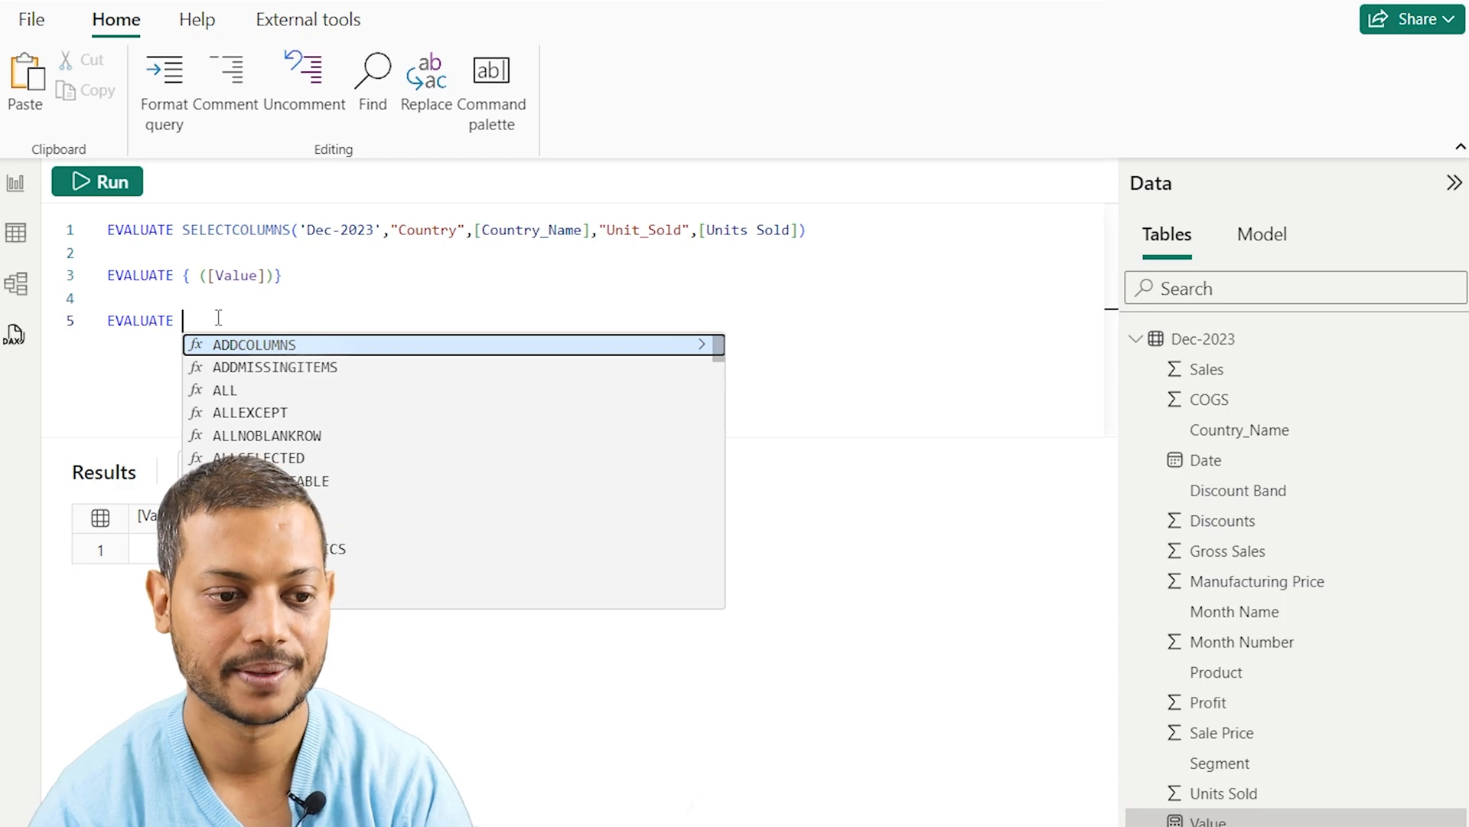
pyautogui.press('BackSpace')
pyautogui.press('BackSpace')
pyautogui.write('(')
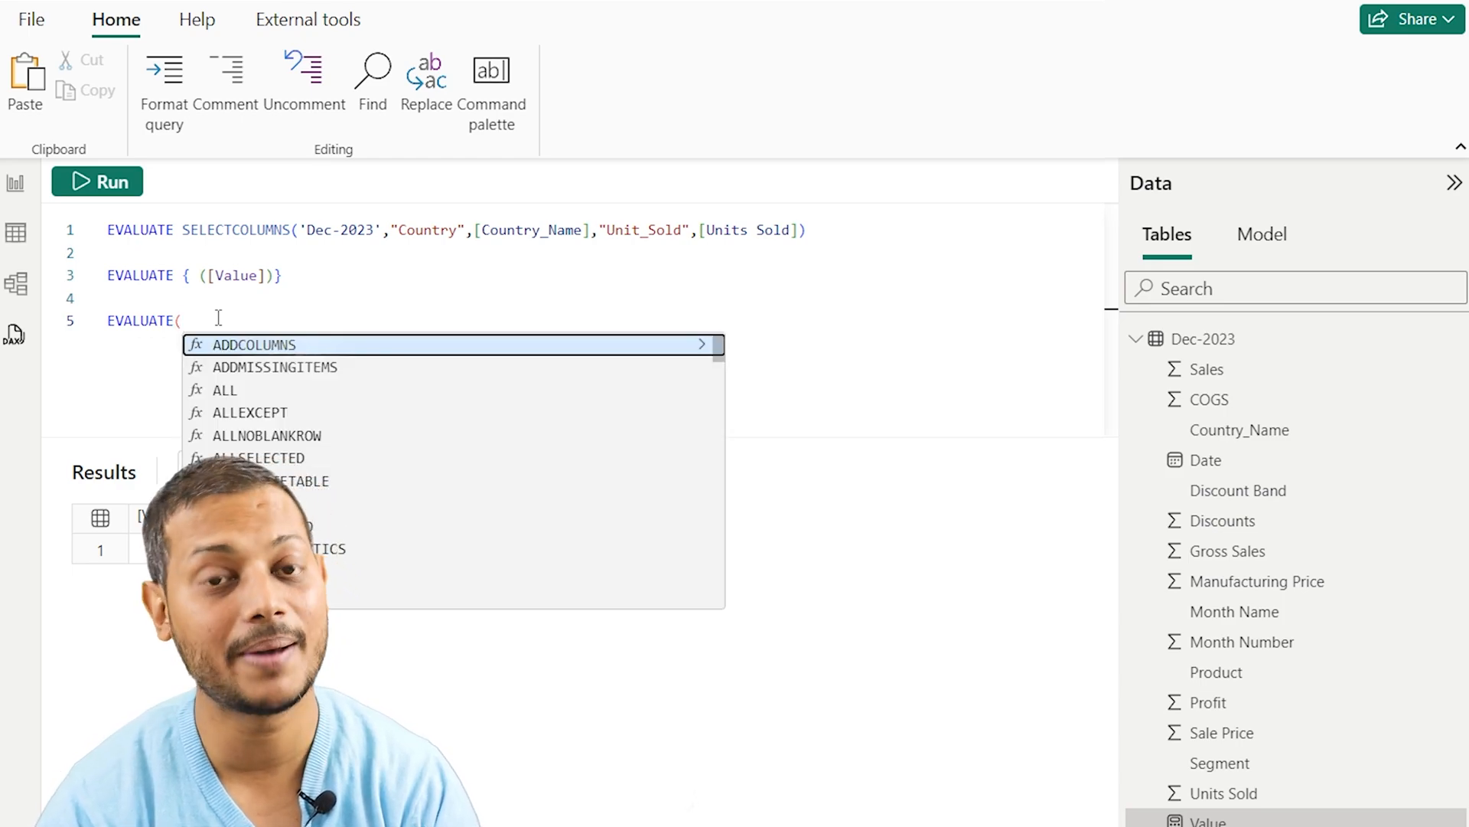
pyautogui.write('ca')
pyautogui.press('Tab')
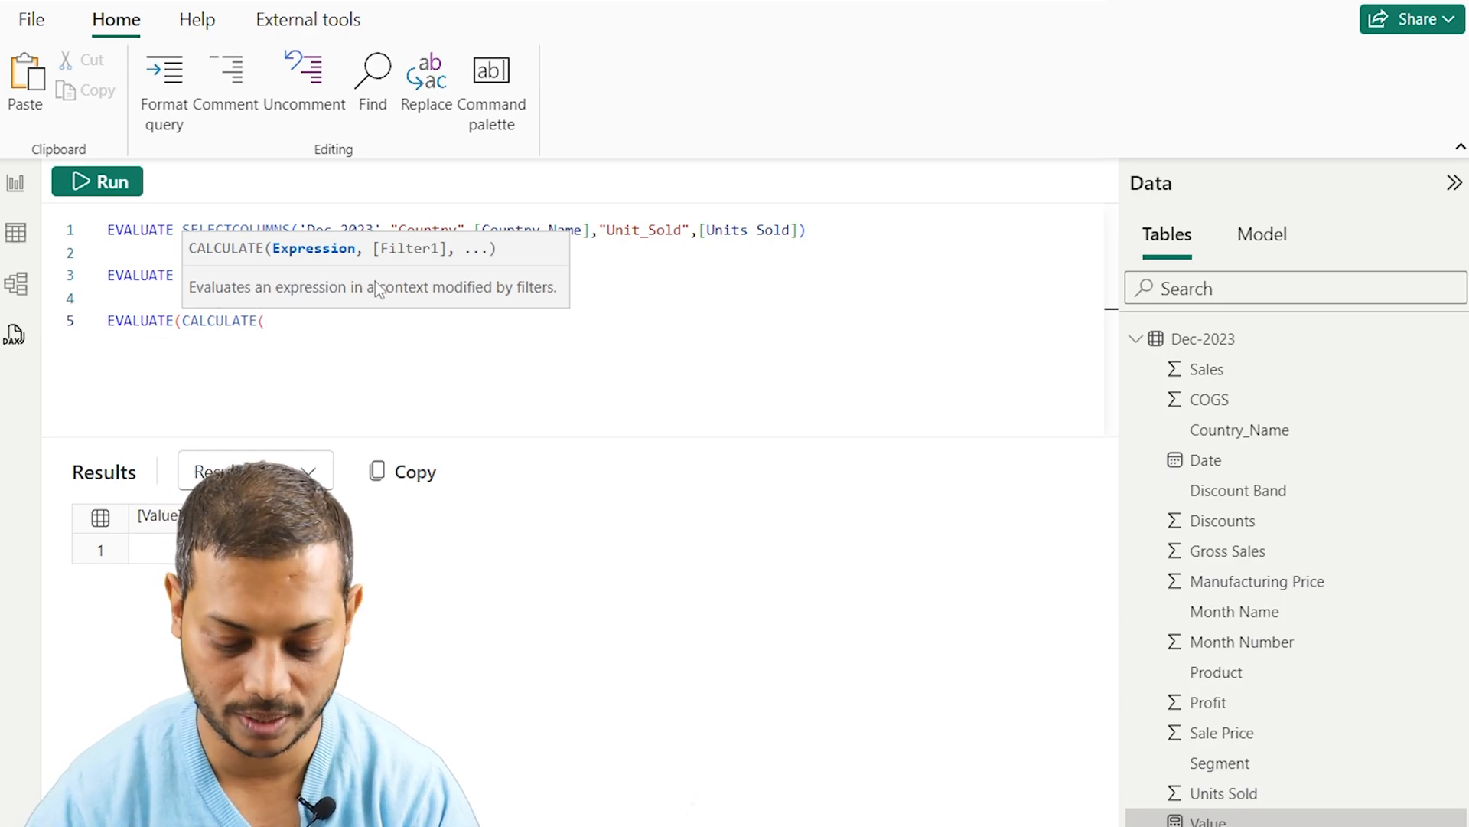
# Step: Enter SUM('Dec-2023'[Units Sold]) as CALCULATE's expression, followed by a comma for the filter argument
pyautogui.write('su')
pyautogui.press('Tab')
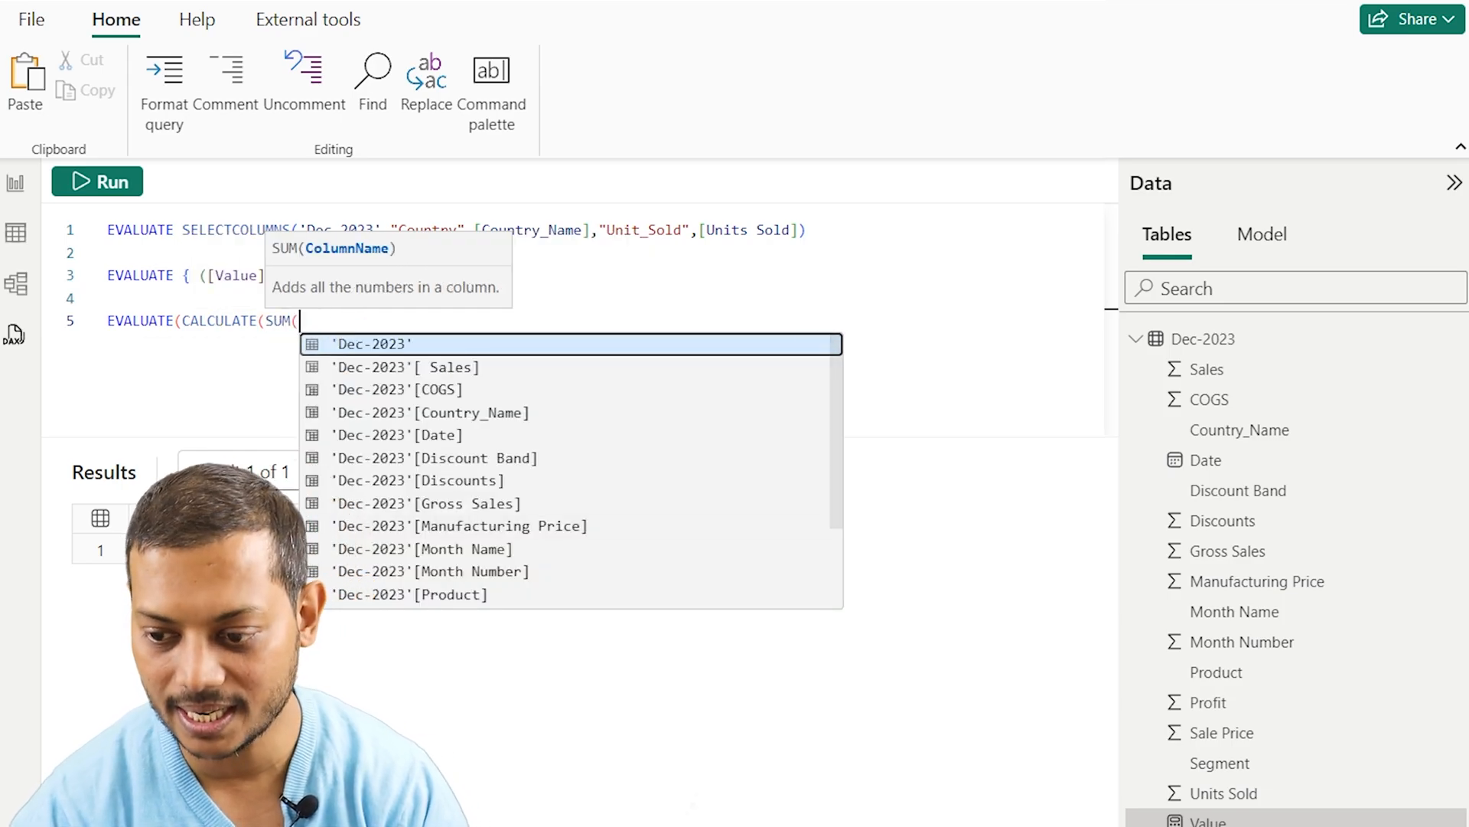
pyautogui.write('[')
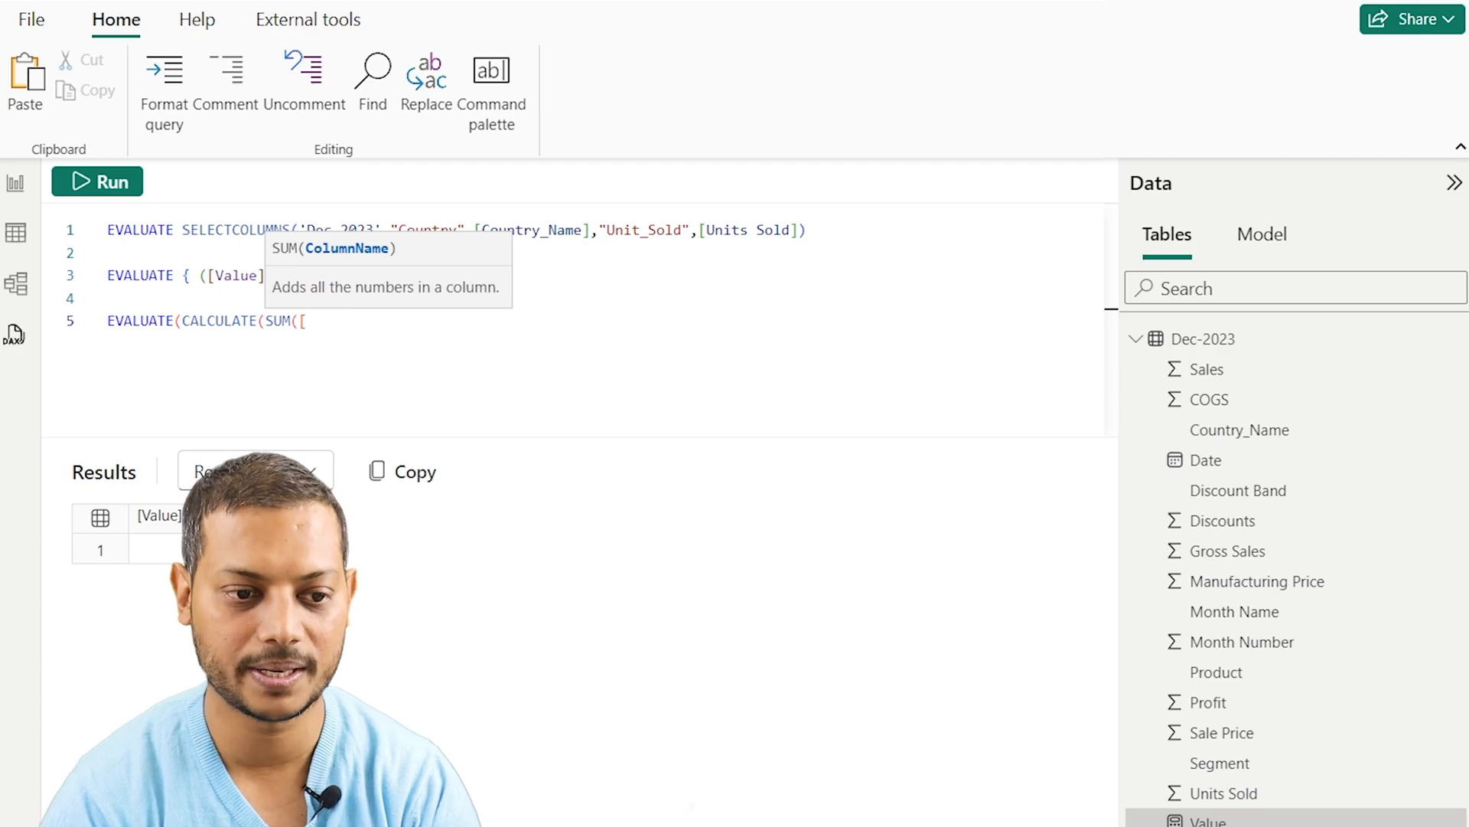
pyautogui.write('Units')
pyautogui.press('Tab')
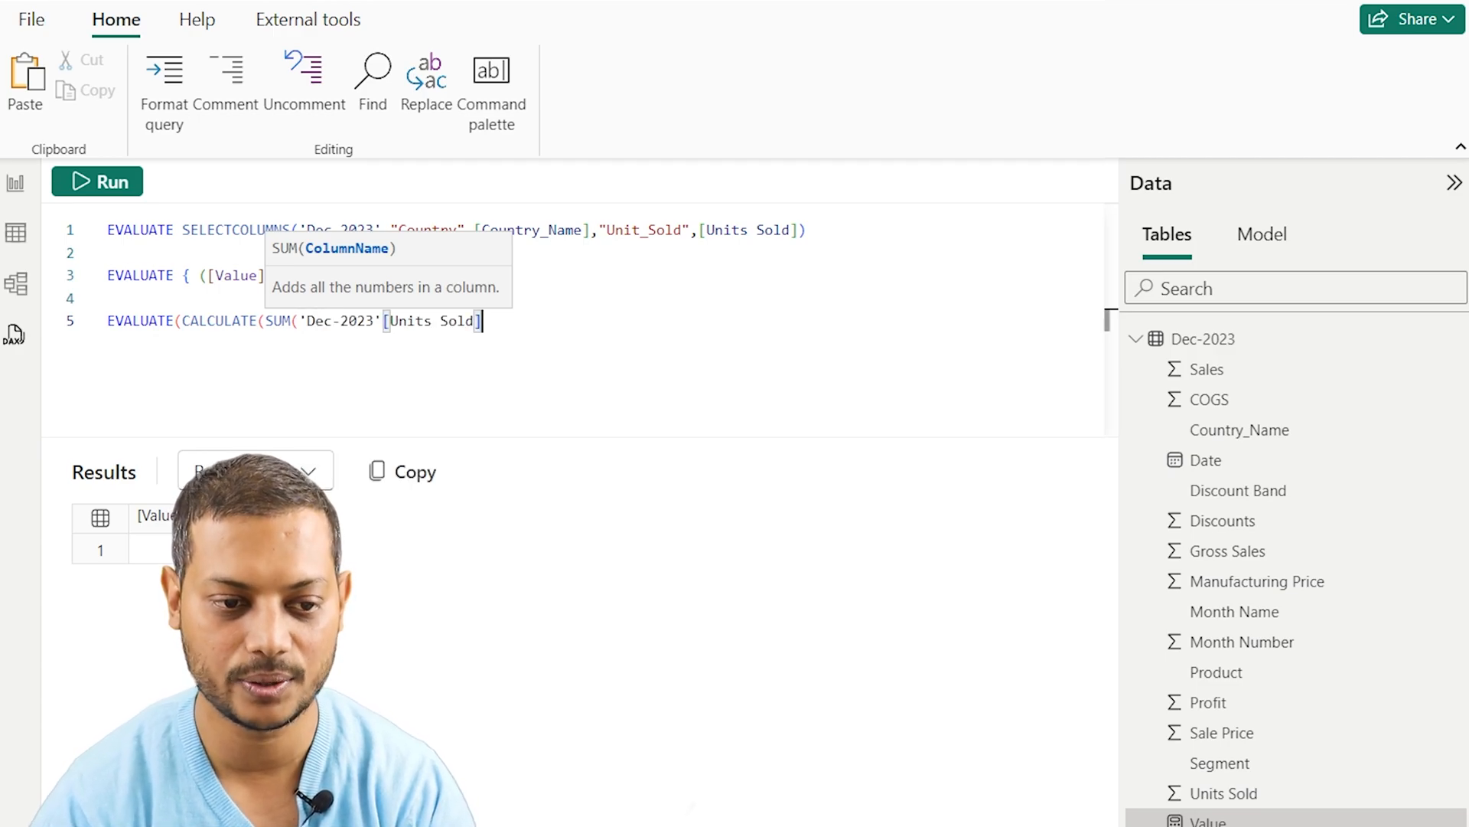
pyautogui.write('),')
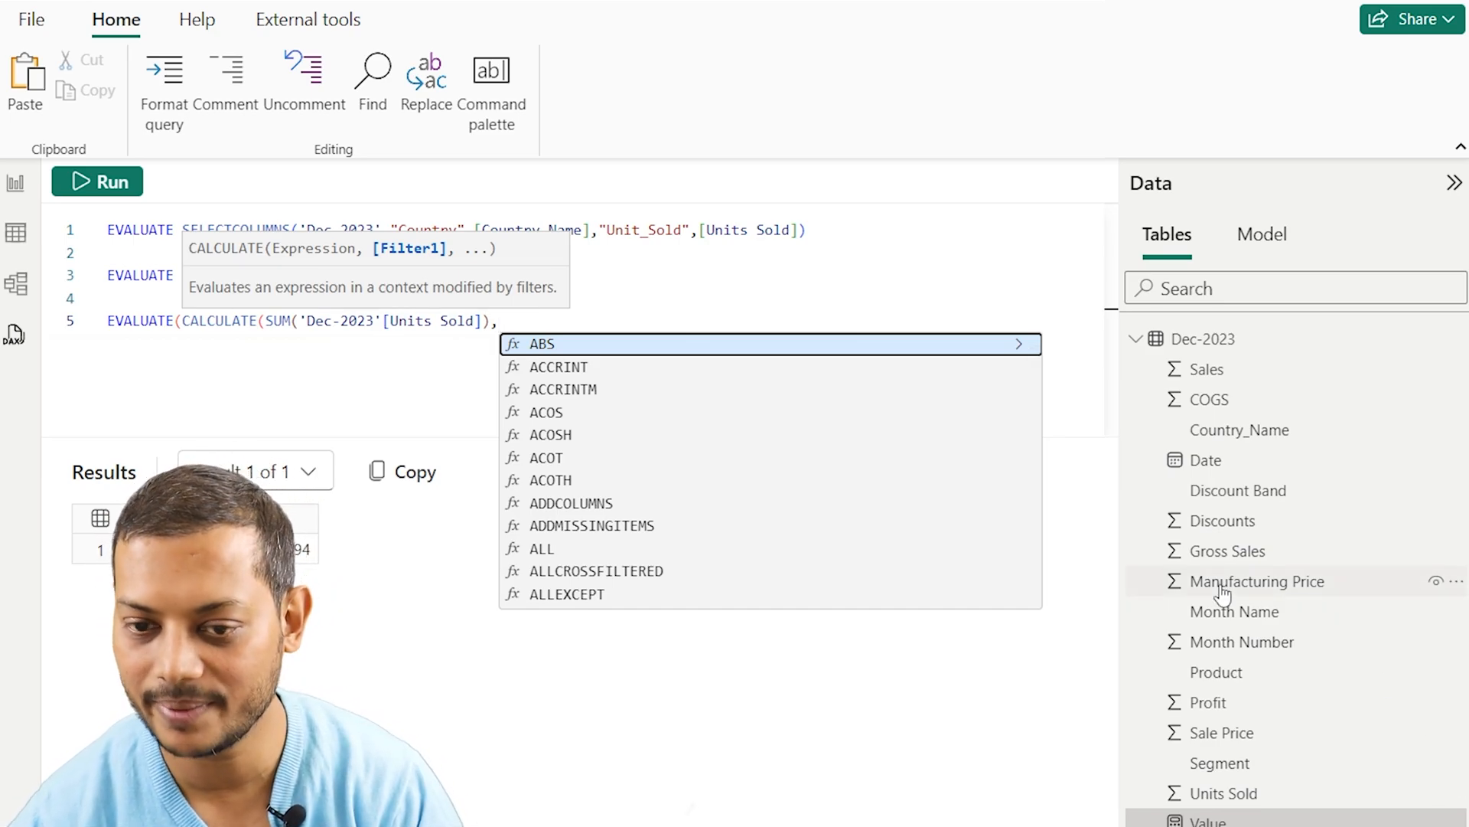
# Step: Begin CALCULATE's filter argument with a condition on the 'Dec-2023'[Country_Name] column
pyautogui.write('[c')
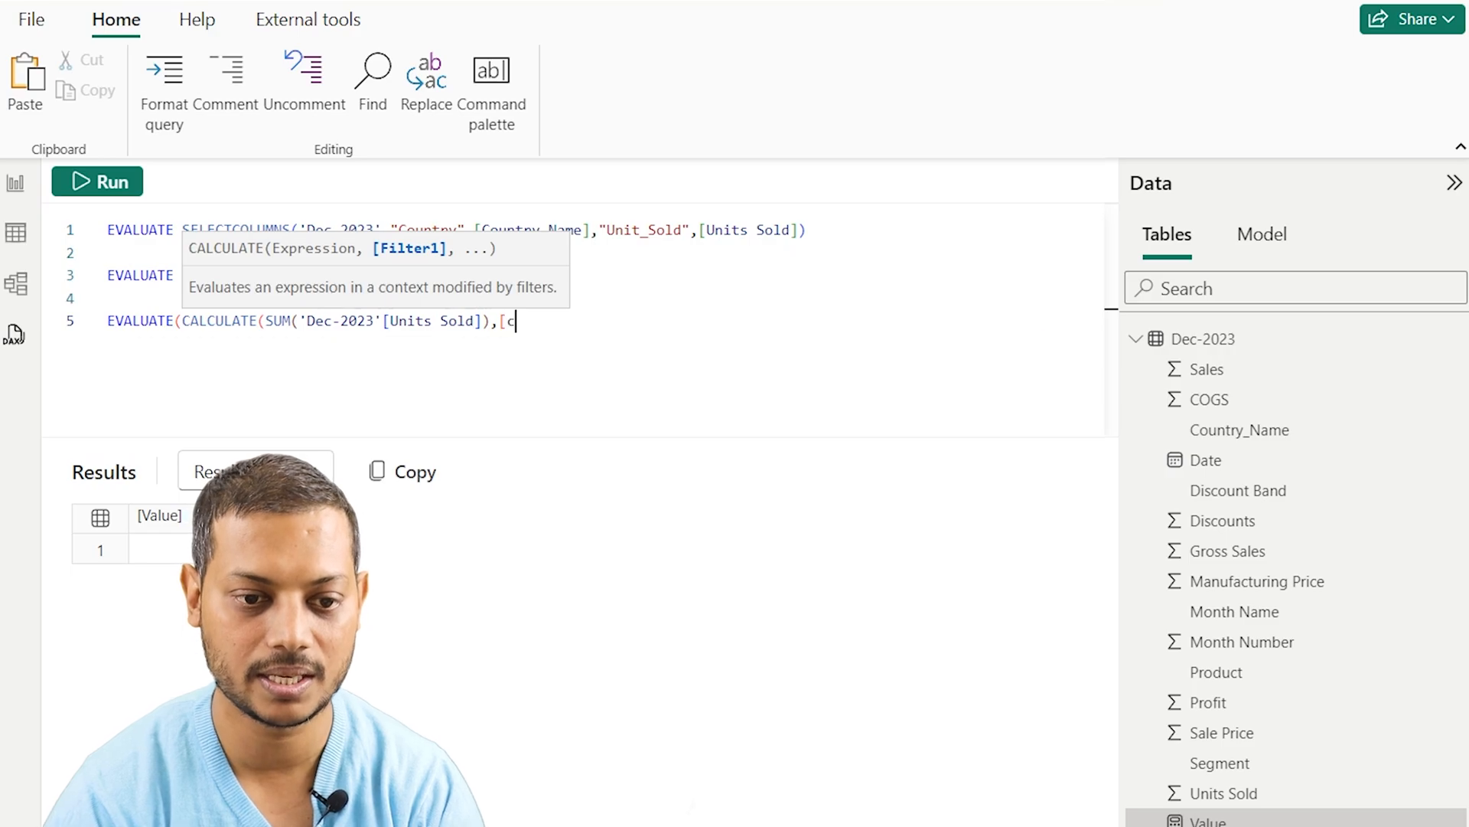
pyautogui.write('o')
pyautogui.press('BackSpace')
pyautogui.press('BackSpace')
pyautogui.press('BackSpace')
pyautogui.write('count')
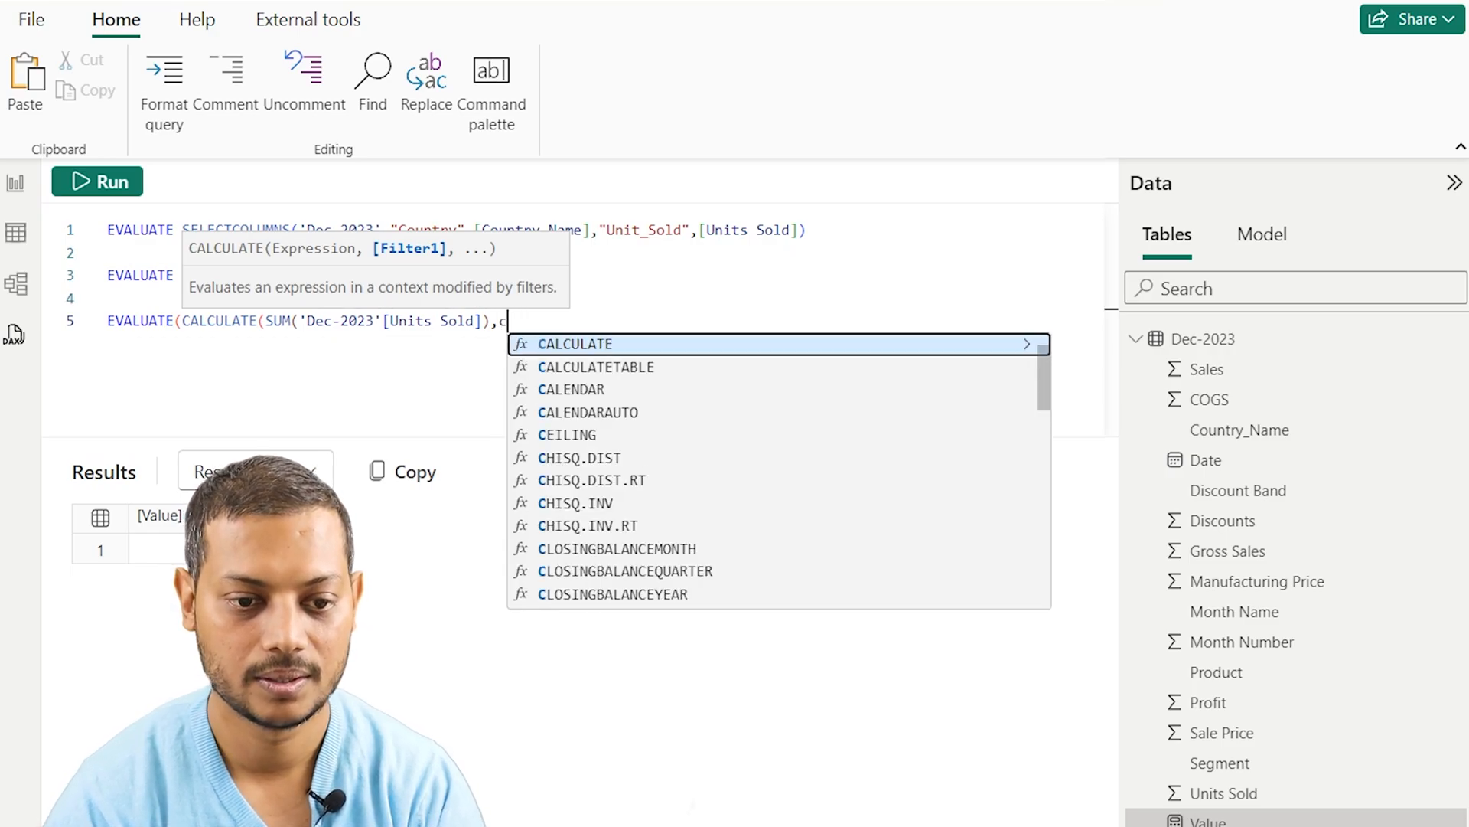
pyautogui.press('Up')
pyautogui.press('Up')
pyautogui.press('Up')
pyautogui.press('Up')
pyautogui.press('Tab')
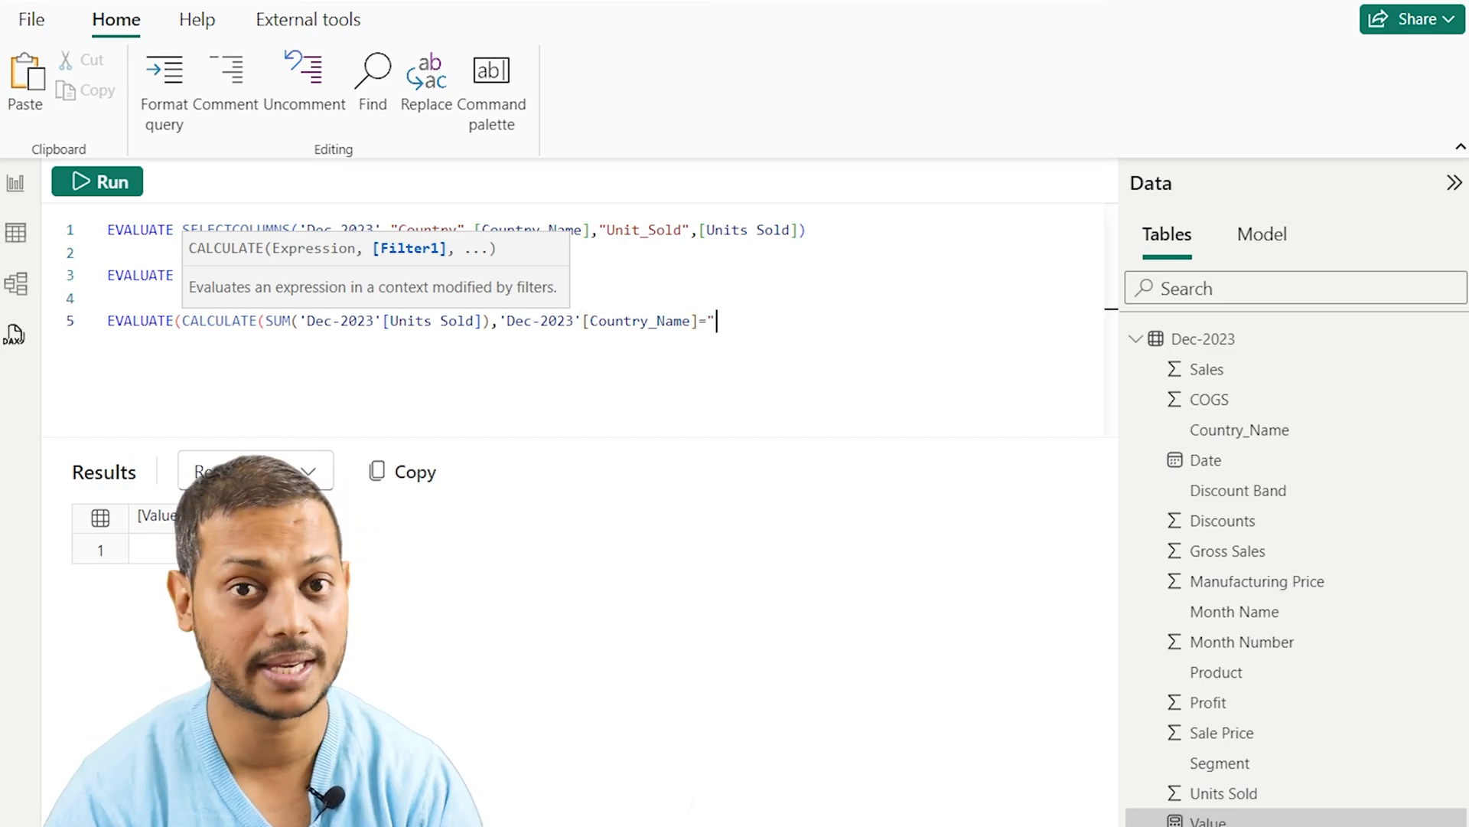
# Step: Complete the country filter with the value "France", close both parentheses, and run only the line 5 query
pyautogui.click(750, 331)
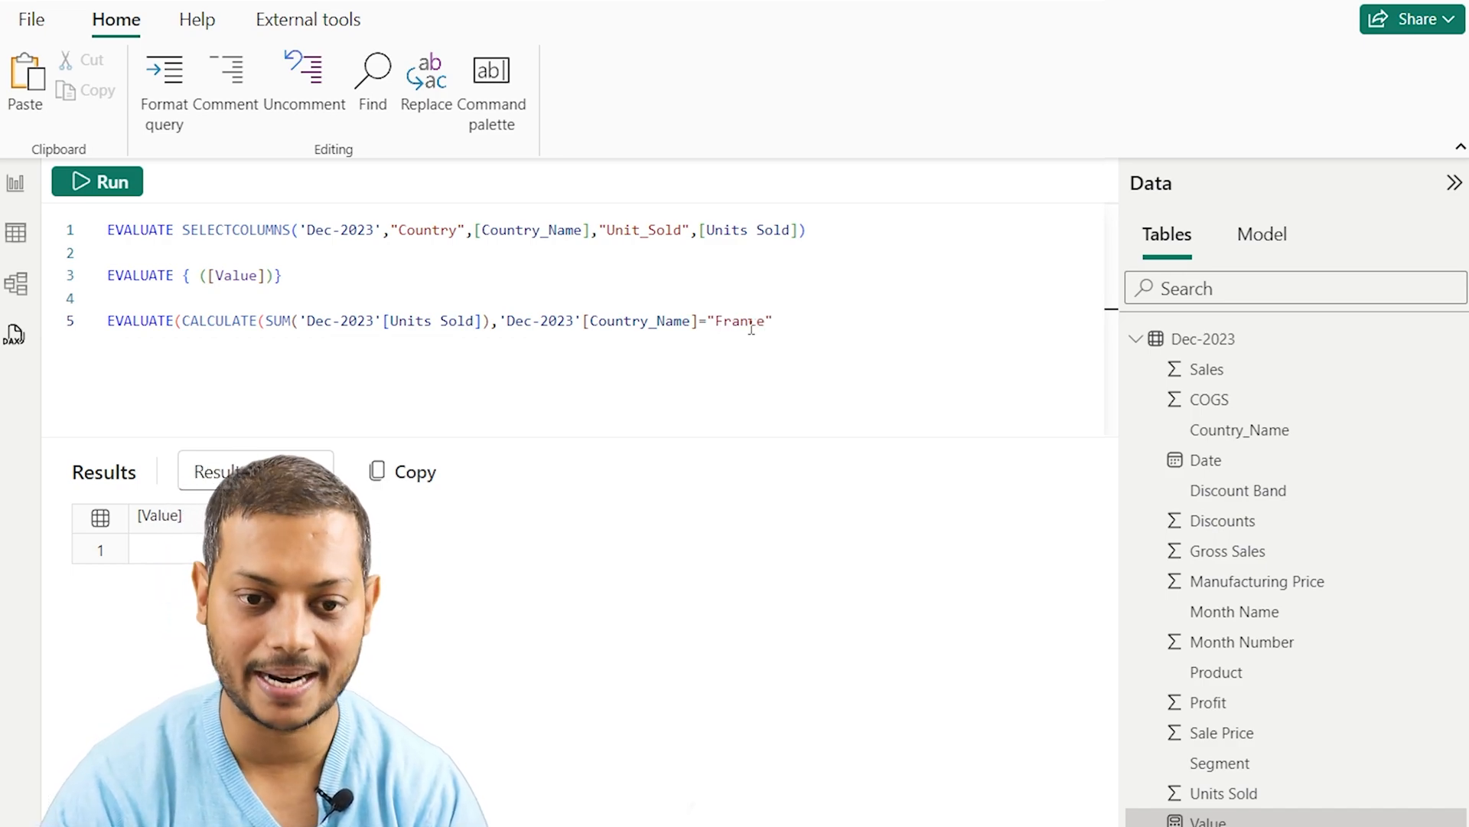
pyautogui.write(')')
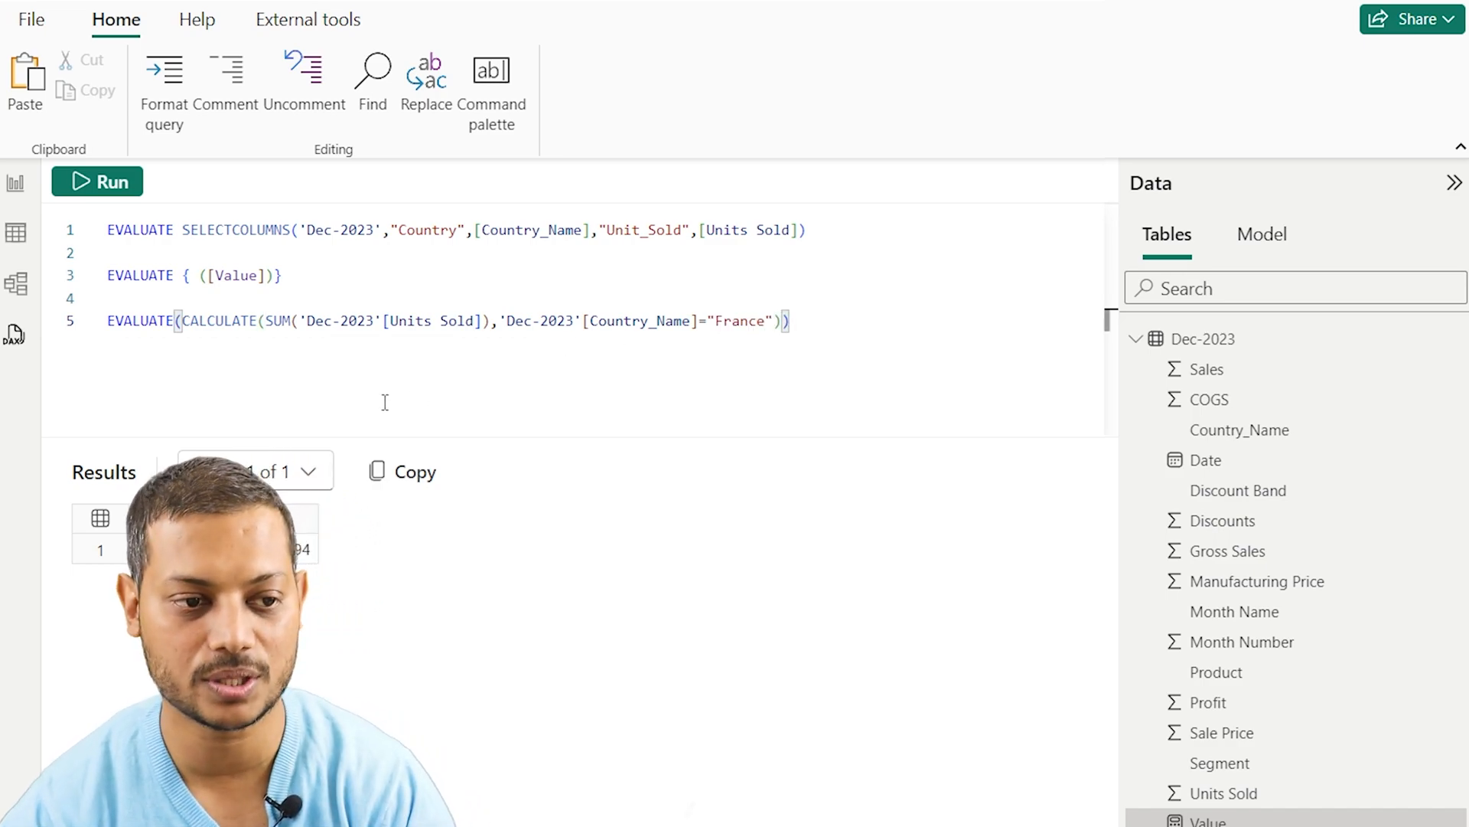
pyautogui.moveTo(838, 335); pyautogui.dragTo(104, 342)
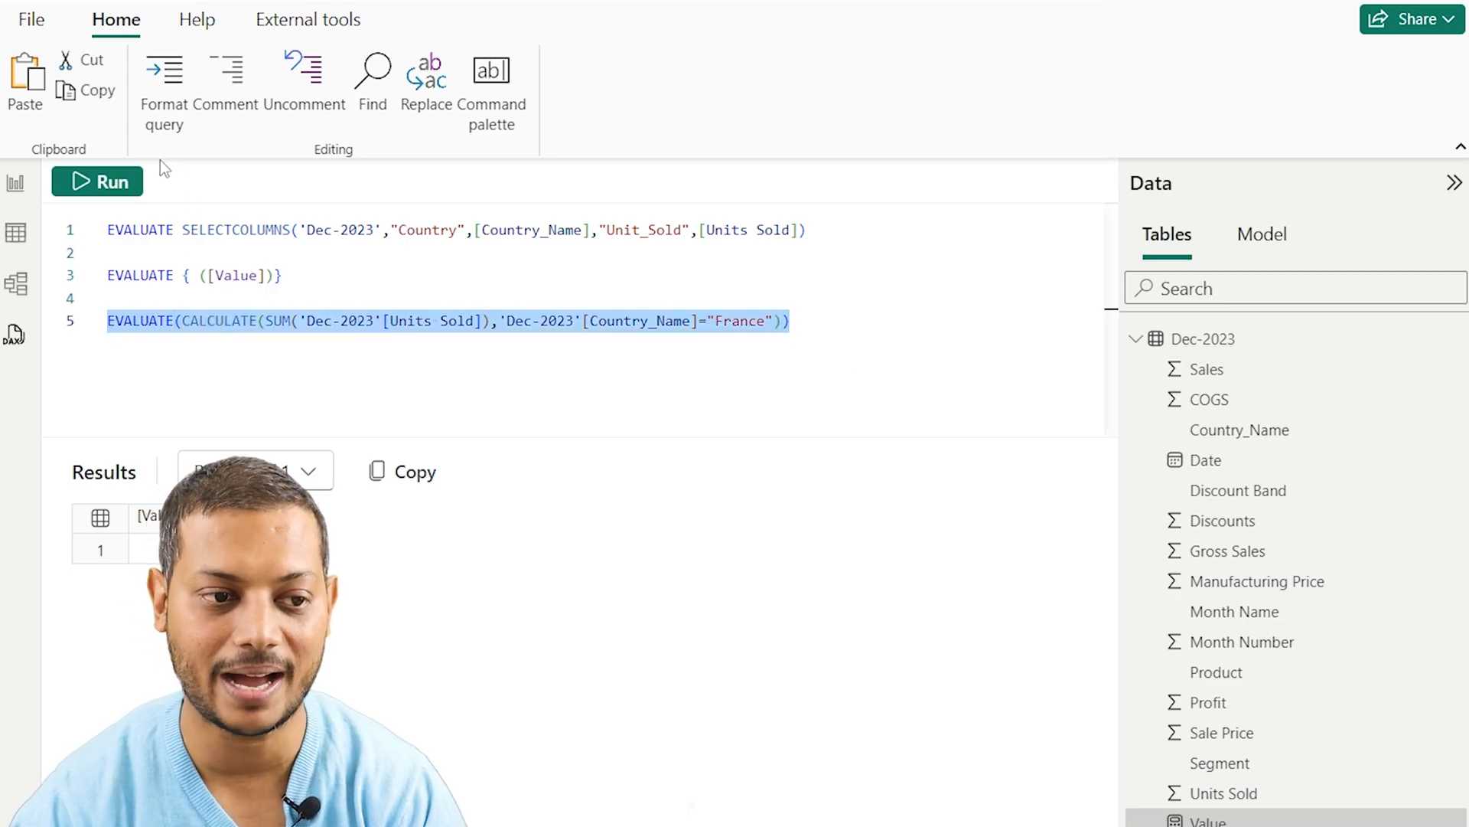
pyautogui.click(126, 181)
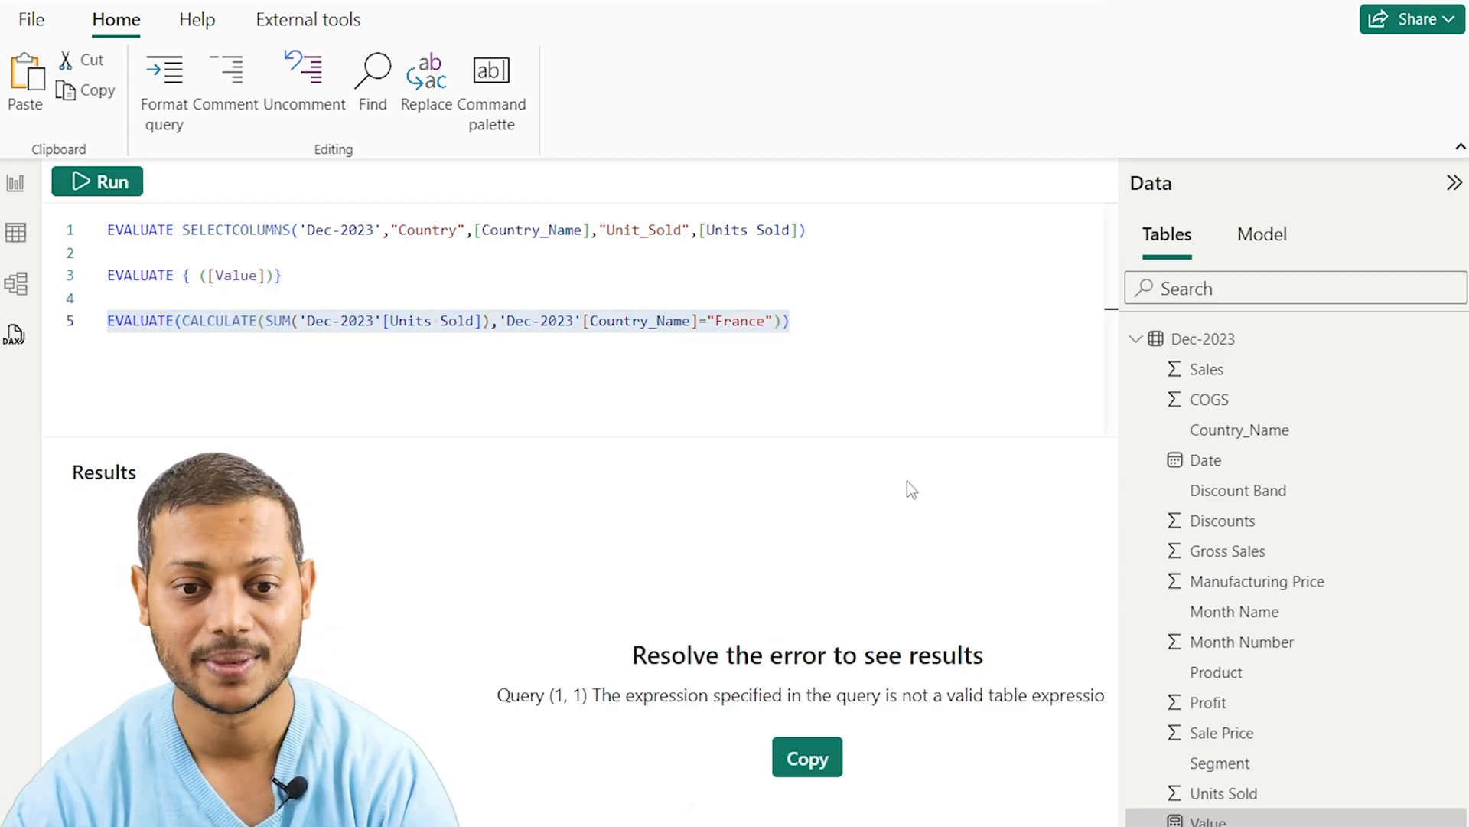
# Step: Enclose the parenthesized CALCULATE expression after EVALUATE on line 5 in curly braces { } and run only that query
pyautogui.click(844, 331)
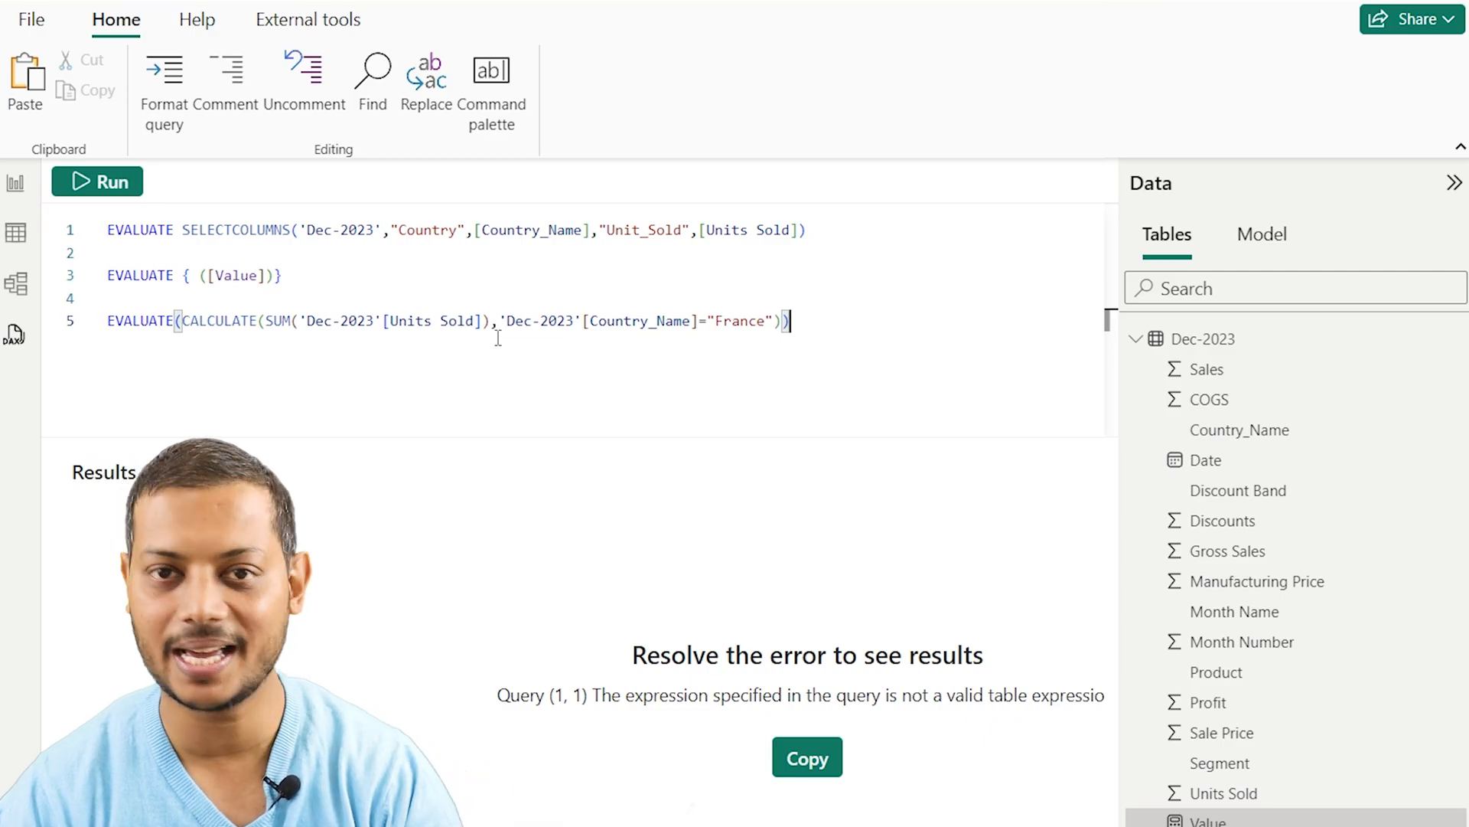
pyautogui.click(176, 328)
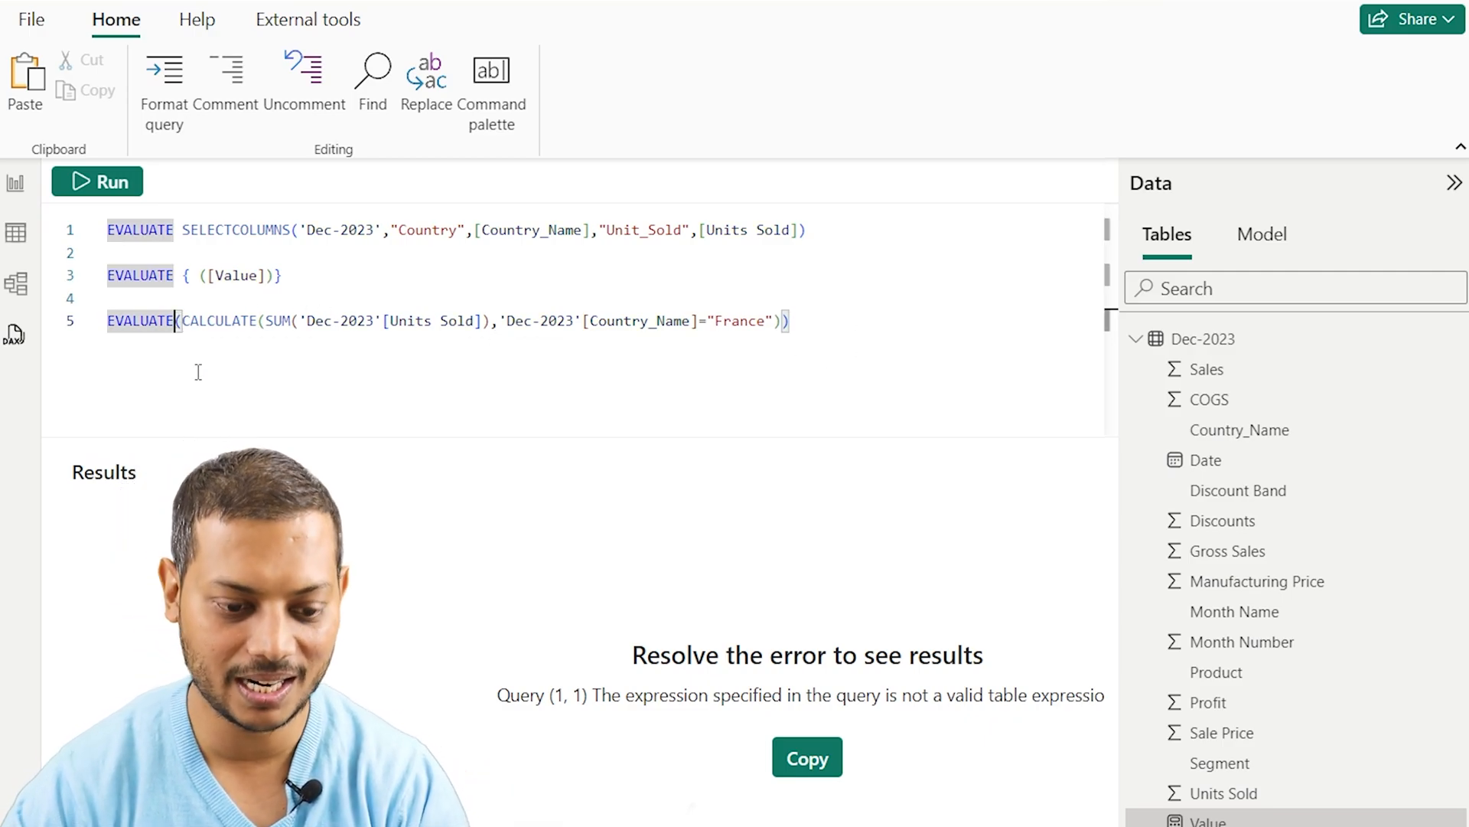
pyautogui.write('{')
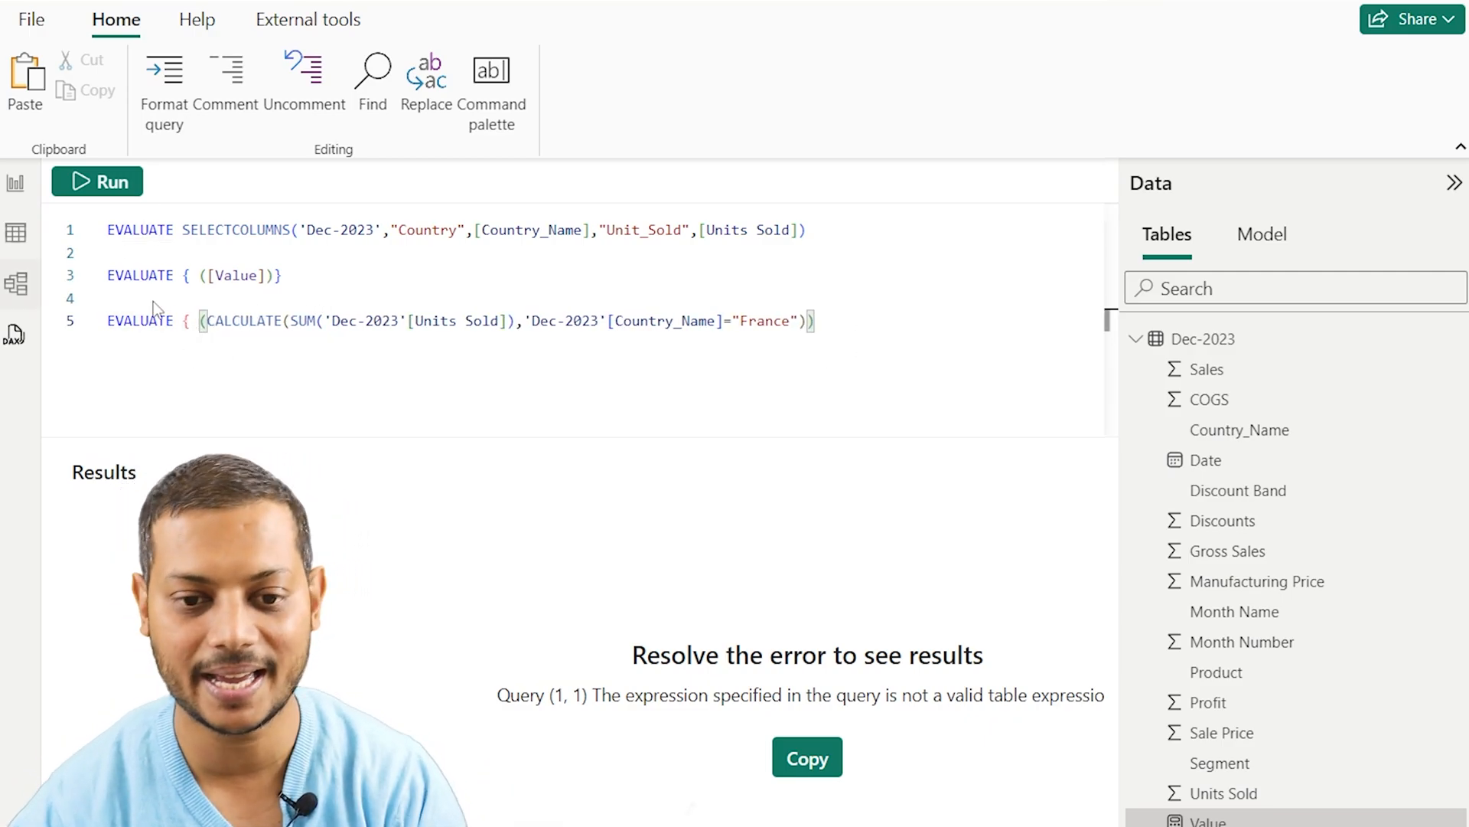
pyautogui.click(849, 317)
pyautogui.write('}')
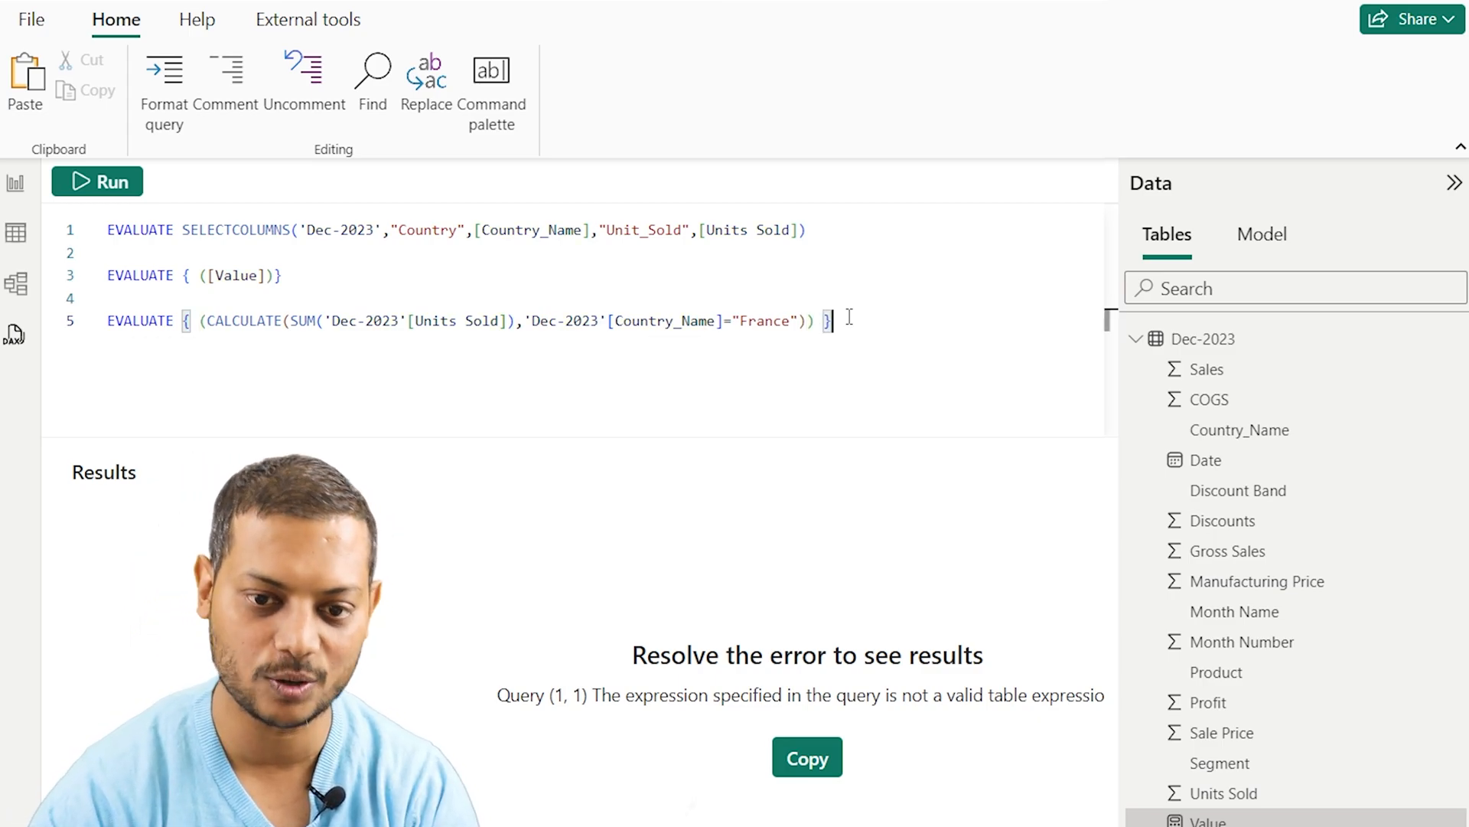
pyautogui.hotkey('shift', 'Home')
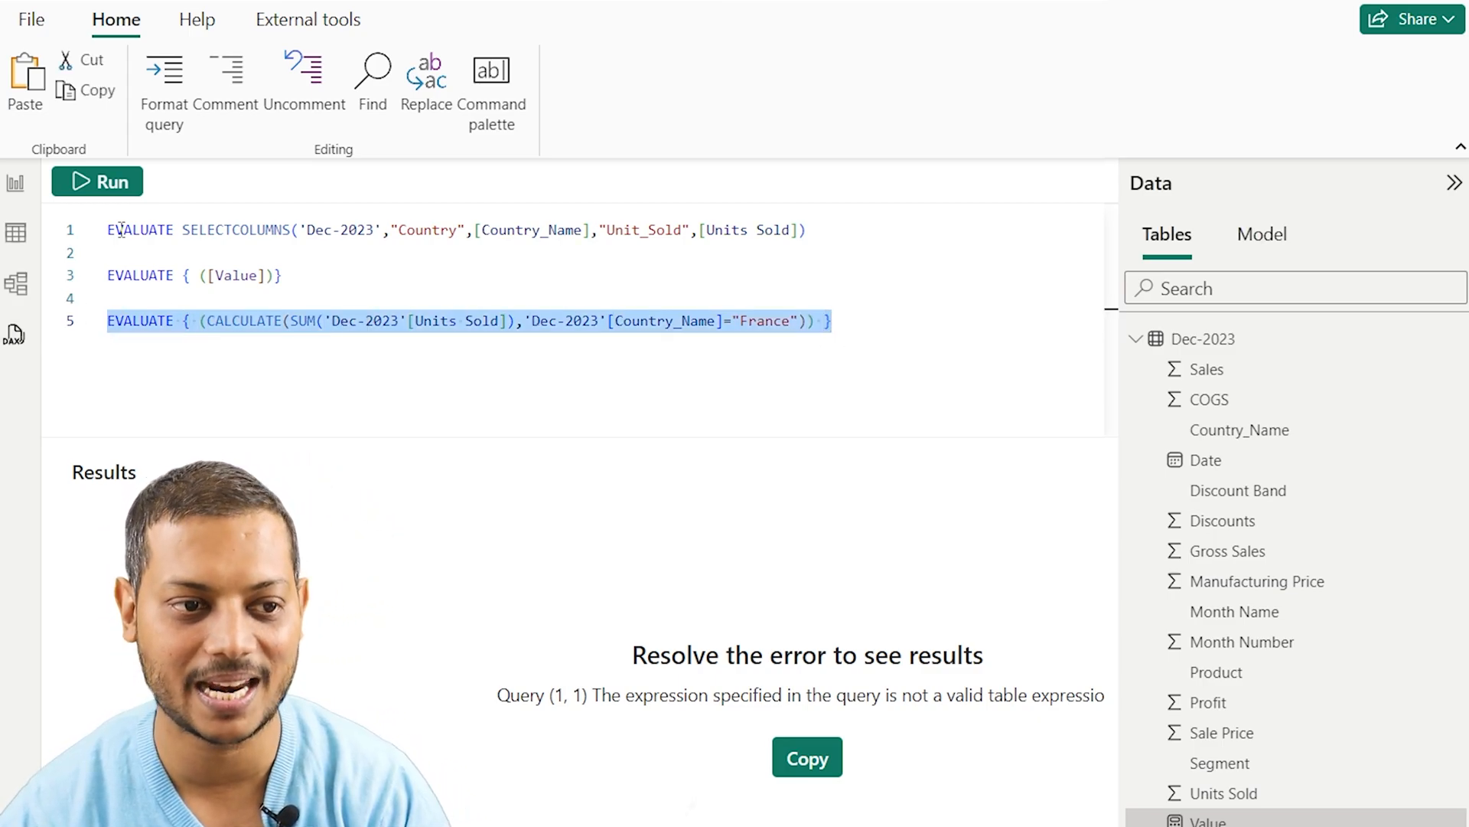
pyautogui.click(100, 184)
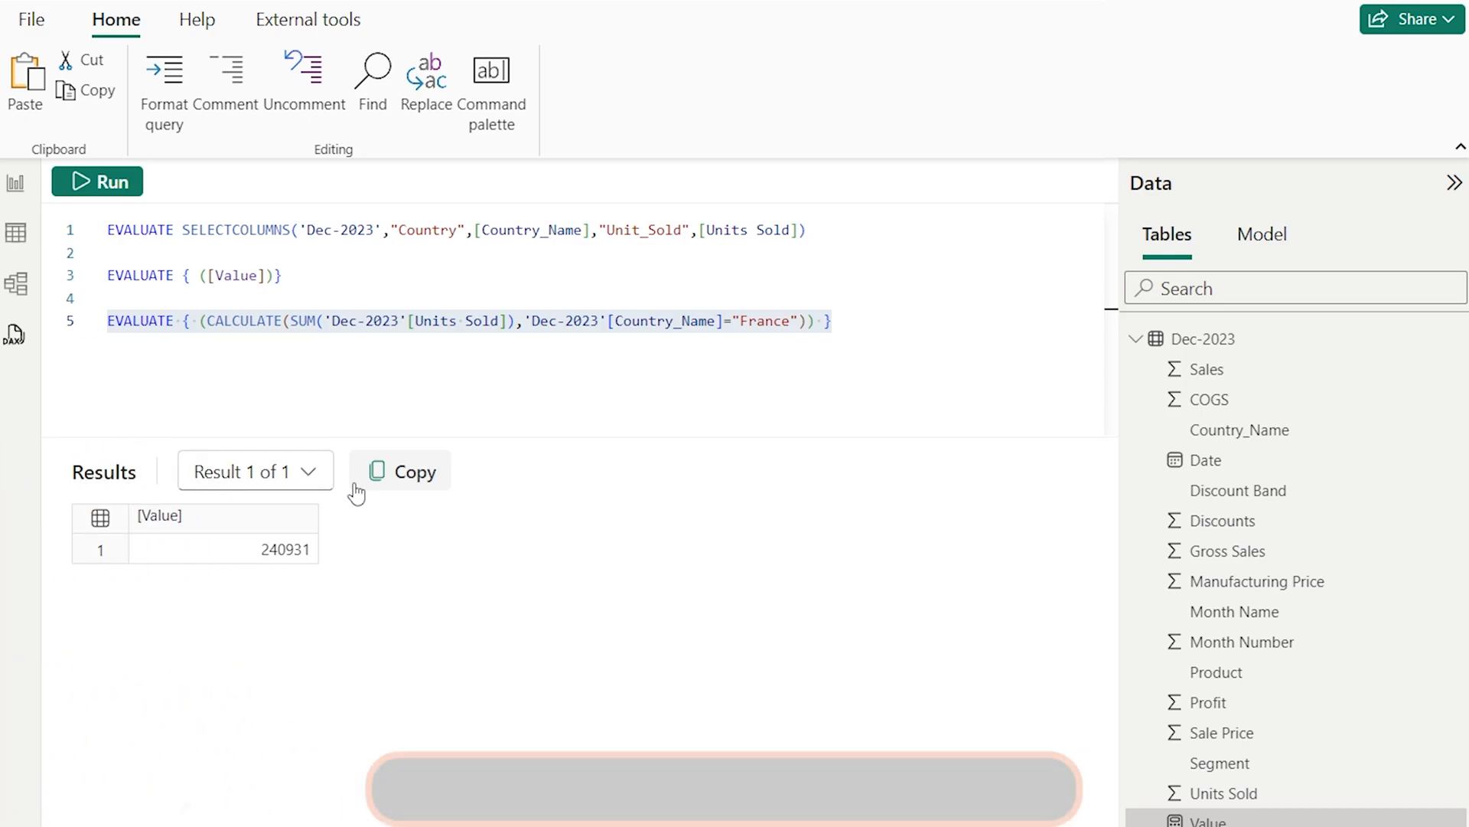